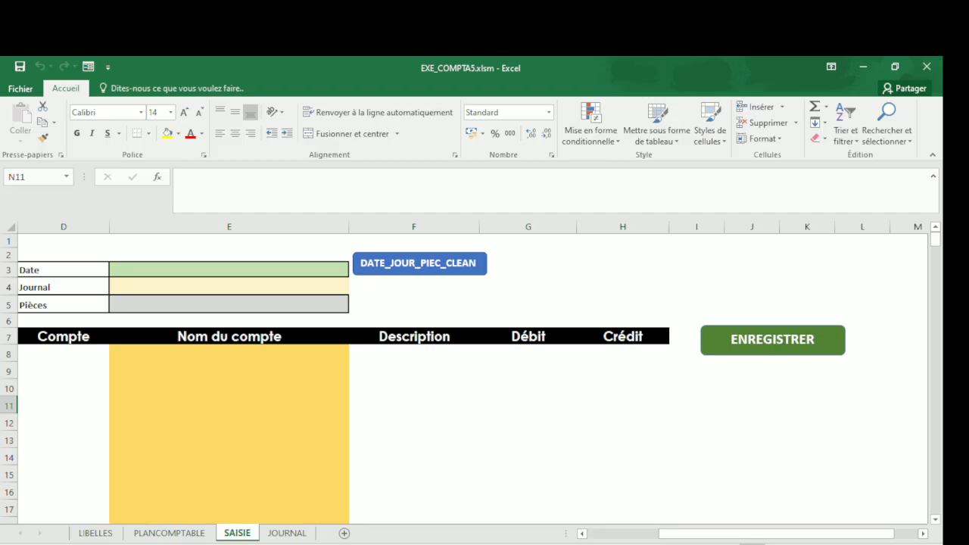
# Step: Search the chart of accounts on the PLANCOMPTABLE sheet for "cd", then clear the search
pyautogui.click(168, 533)
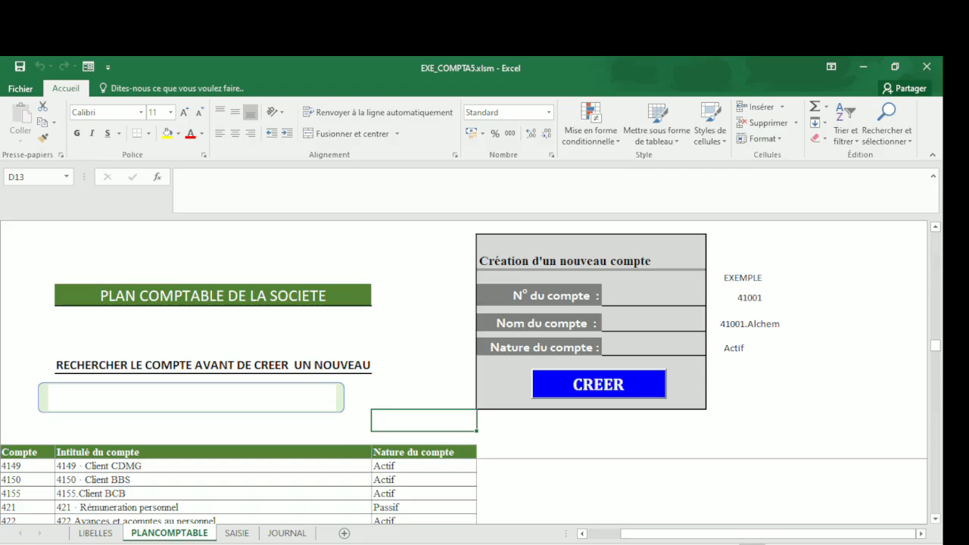
pyautogui.click(191, 397)
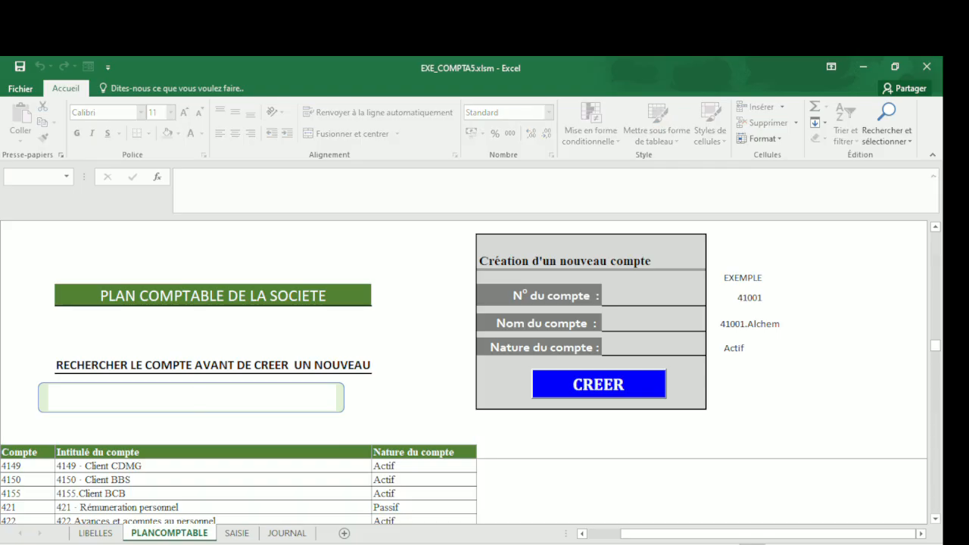
pyautogui.write('C')
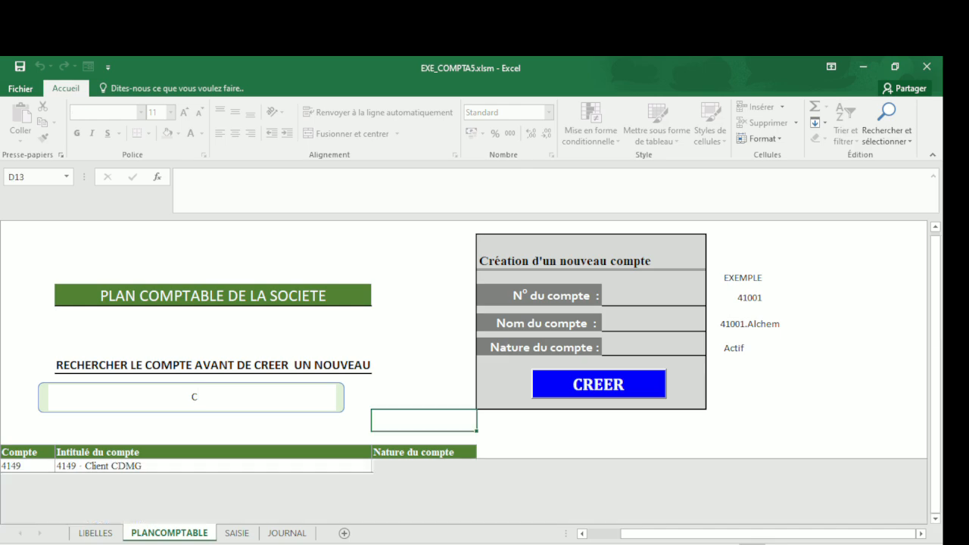
pyautogui.write('d')
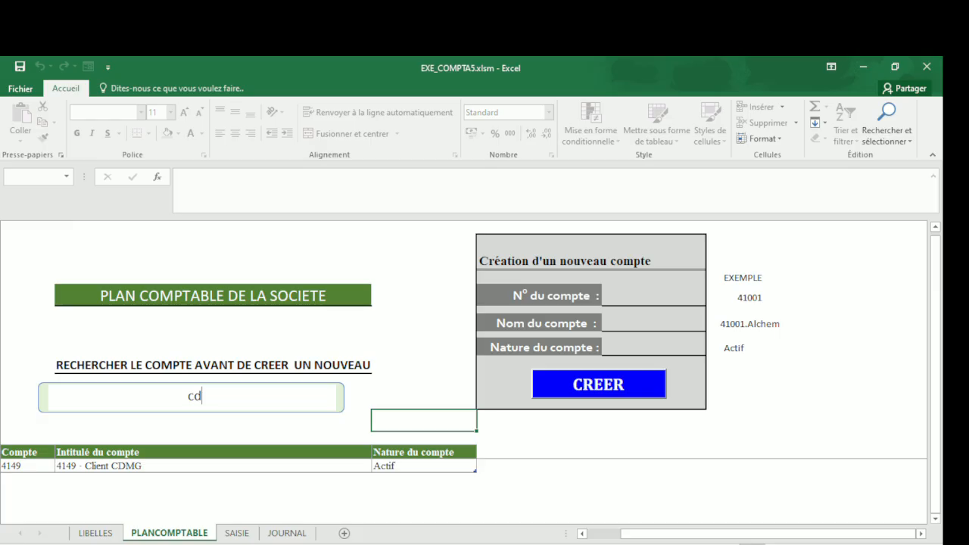
pyautogui.press('BackSpace')
pyautogui.press('BackSpace')
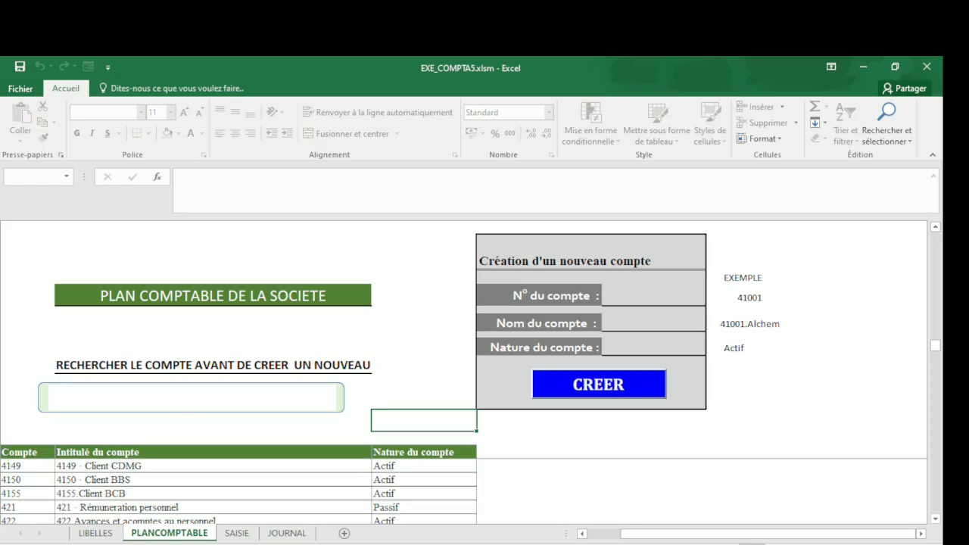
# Step: Search the chart of accounts for codes containing 43, then clear the search
pyautogui.write('43')
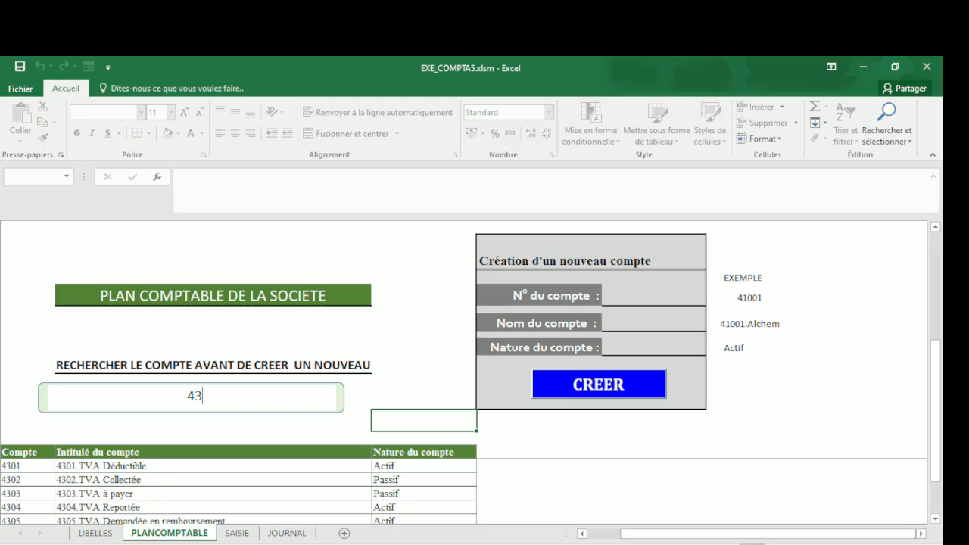
pyautogui.press('BackSpace')
pyautogui.press('BackSpace')
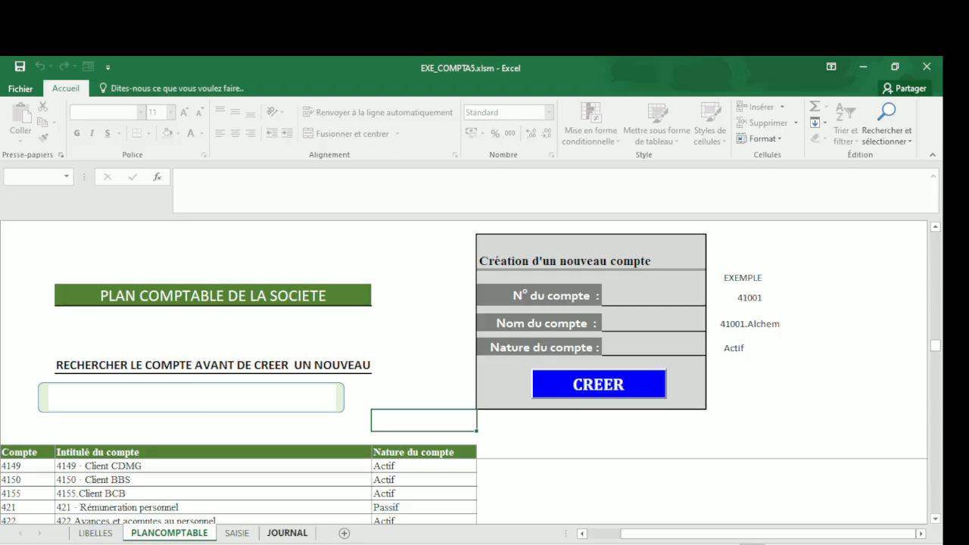
# Step: Enter 26/03/2026 as the entry date on the SAISIE sheet
pyautogui.click(237, 533)
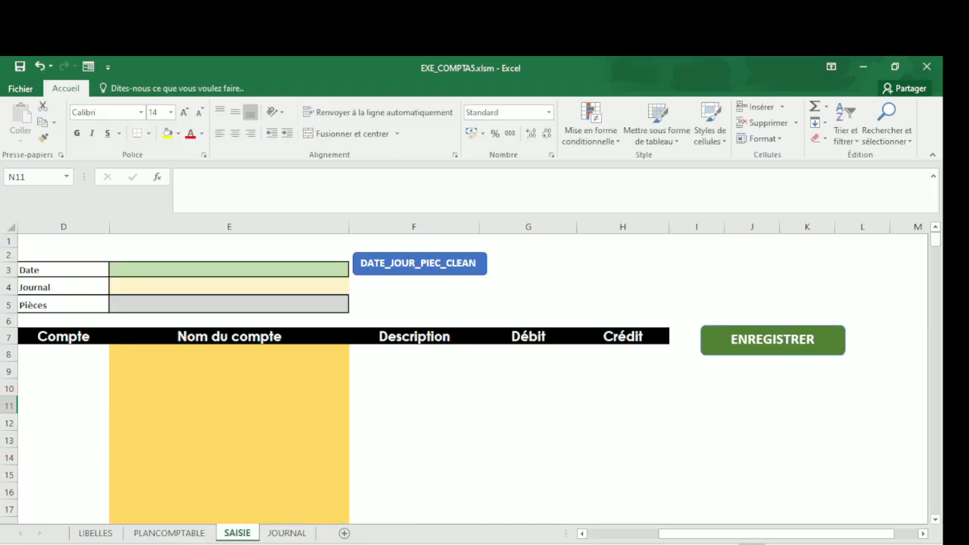
pyautogui.click(303, 271)
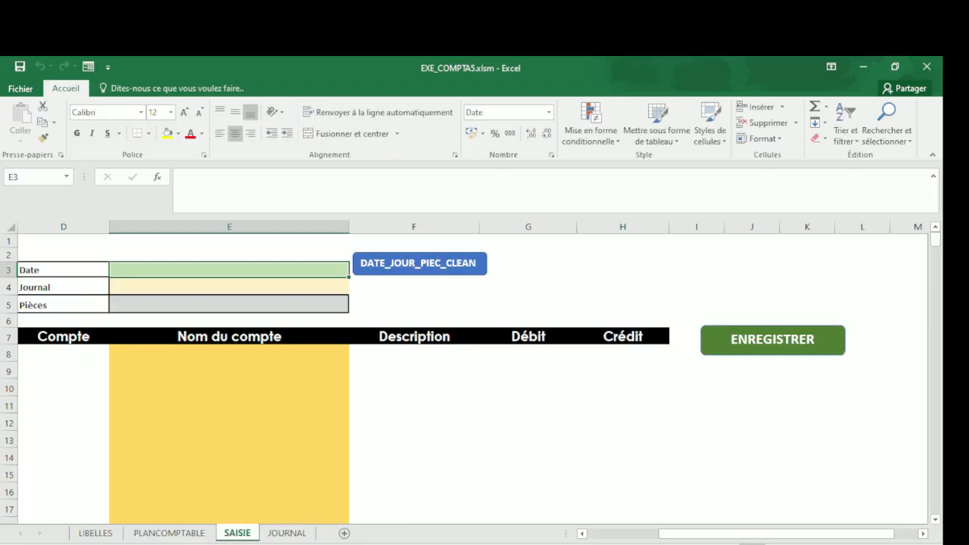
pyautogui.write('2')
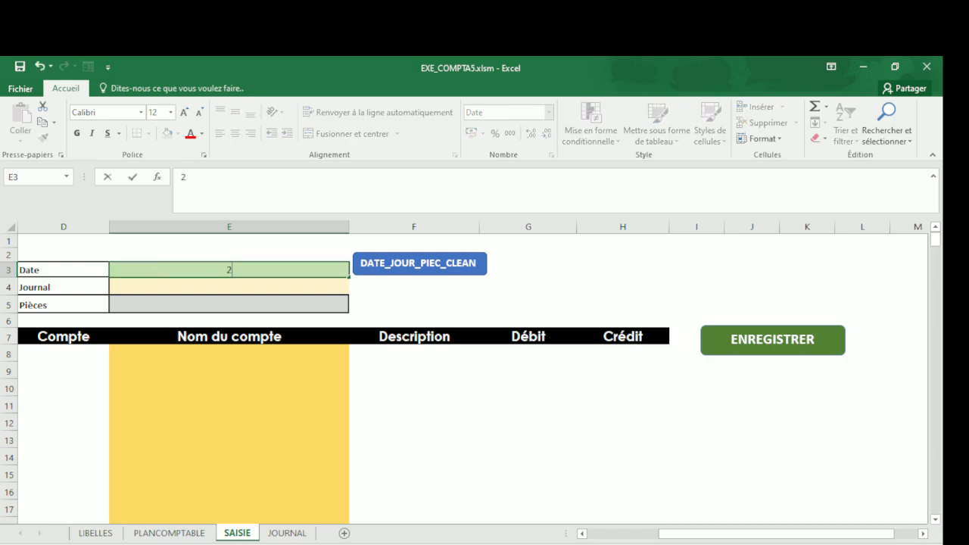
pyautogui.write('6/03/2026')
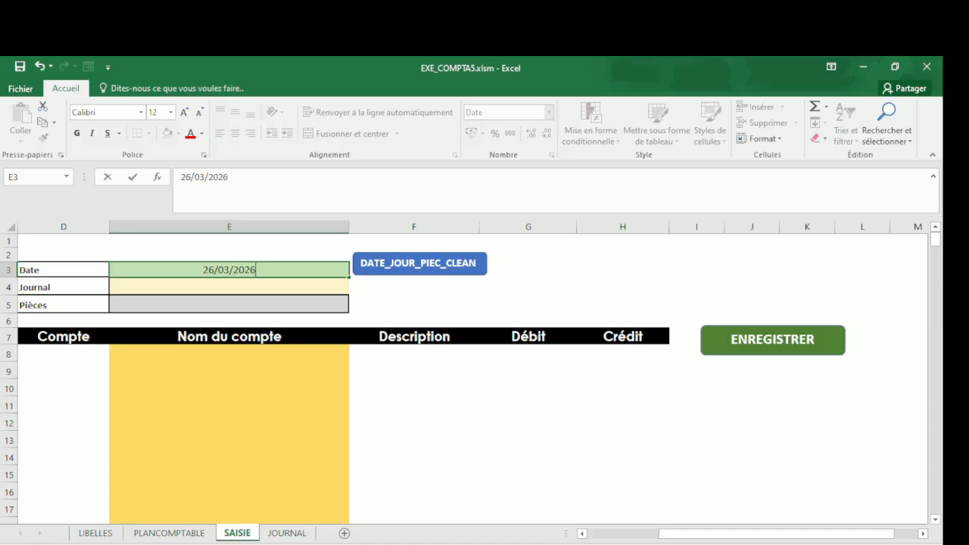
pyautogui.press('Return')
# Step: Set the entry's Journal to VENTE
pyautogui.hotkey('alt', 'Down')
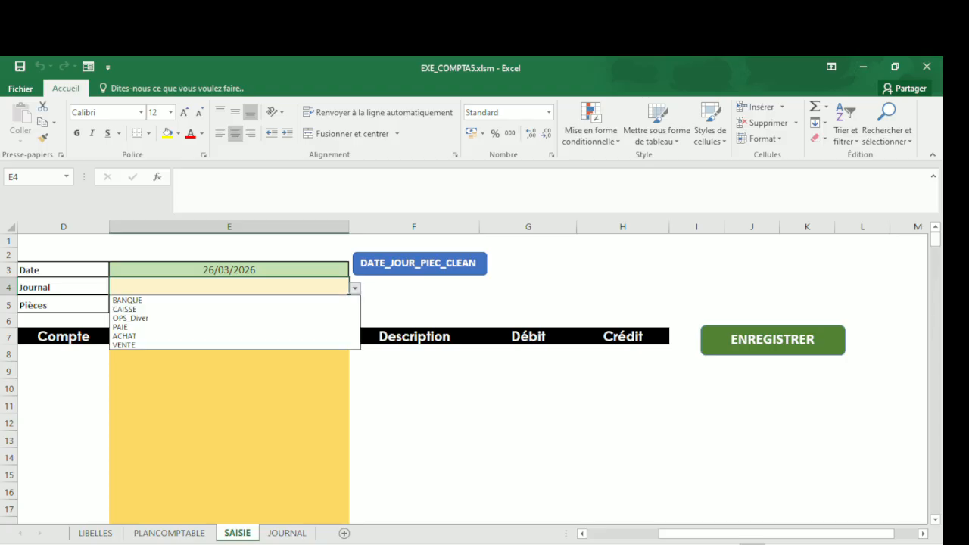
pyautogui.press('Down')
pyautogui.press('Down')
pyautogui.press('Down')
pyautogui.press('Down')
pyautogui.press('Down')
pyautogui.press('Return')
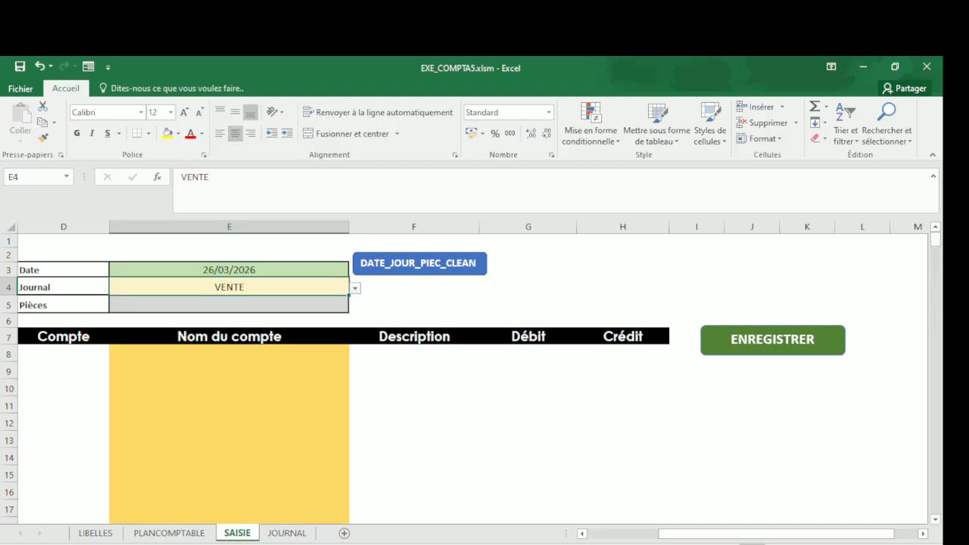
pyautogui.press('Return')
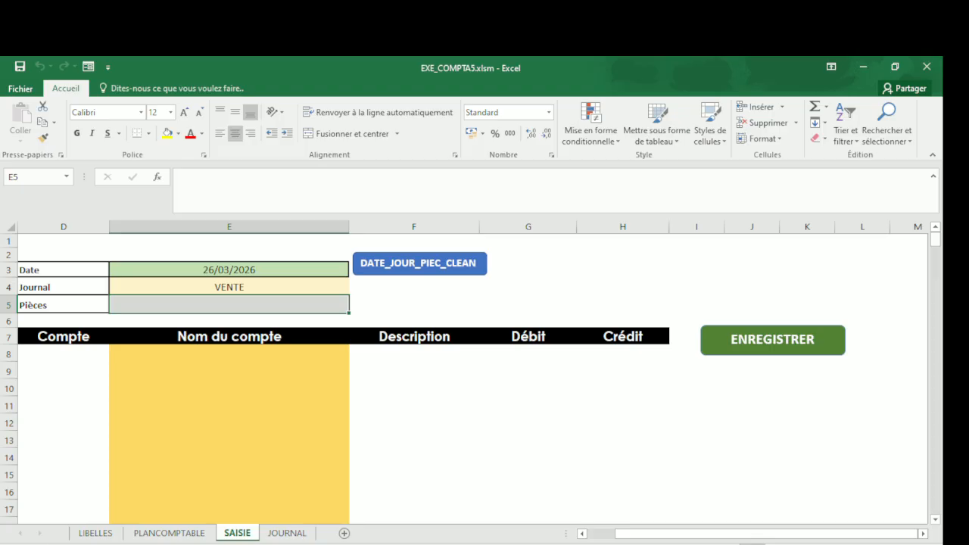
# Step: Enter f-12 as the Pièces reference of the sales entry
pyautogui.write('f')
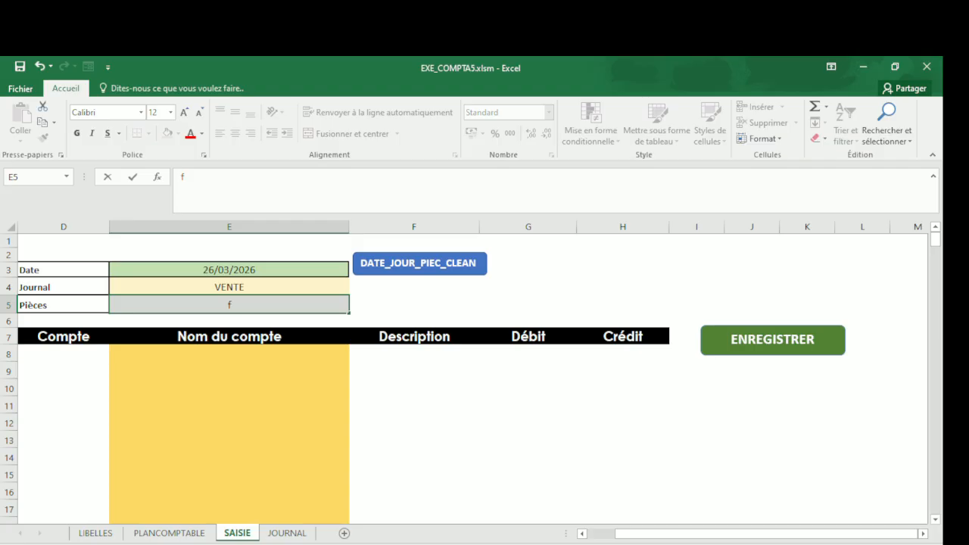
pyautogui.write('-12')
pyautogui.press('Return')
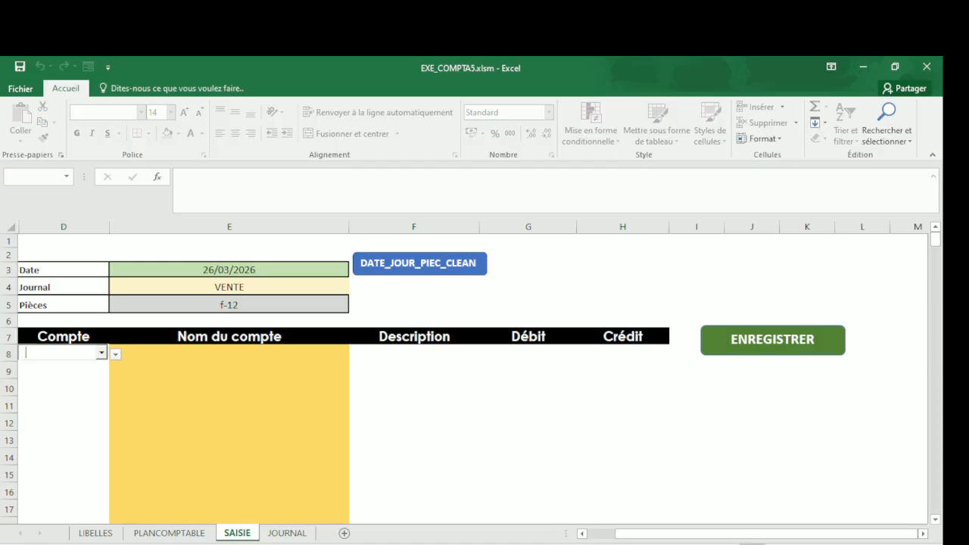
# Step: Enter the ledger accounts 4149, 7145 and 4302 in the Compte column, rows 8 to 10
pyautogui.write('4149')
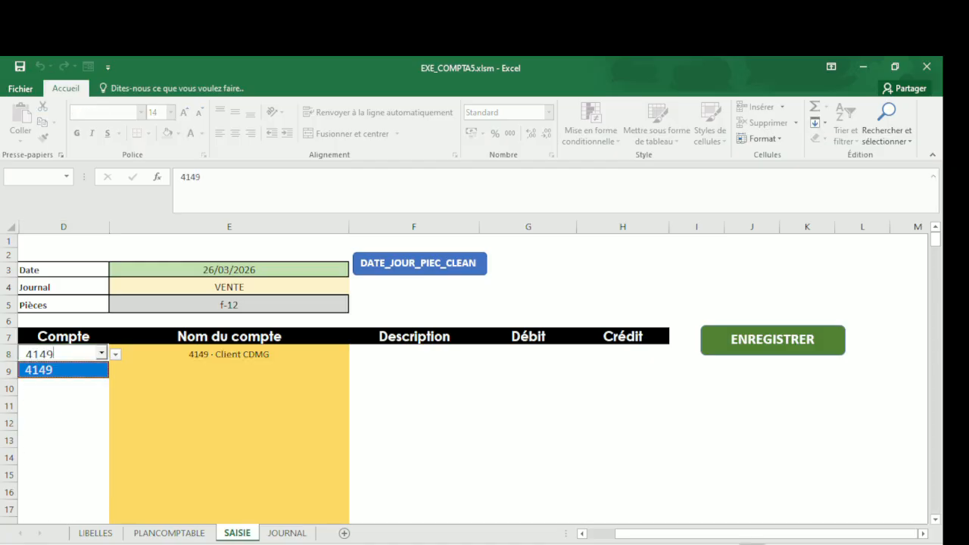
pyautogui.press('Return')
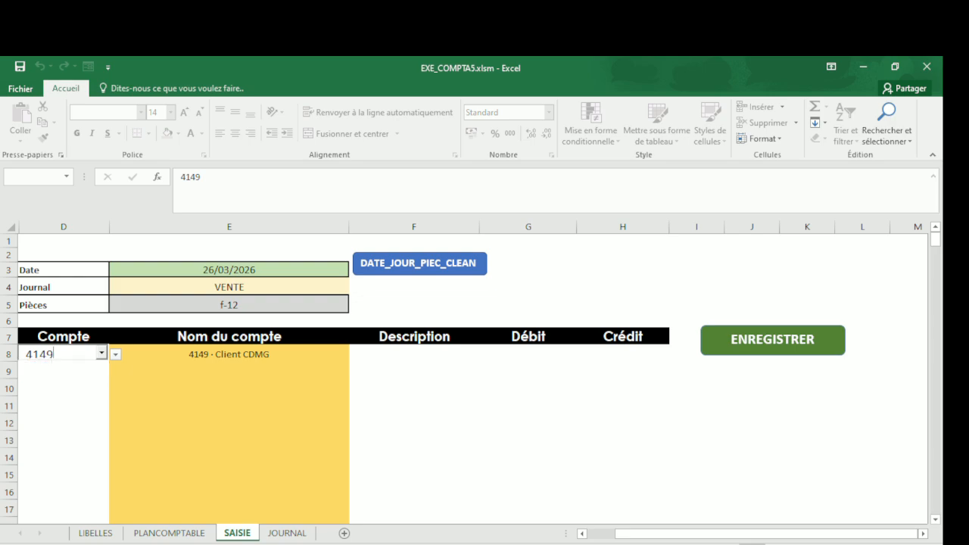
pyautogui.press('Return')
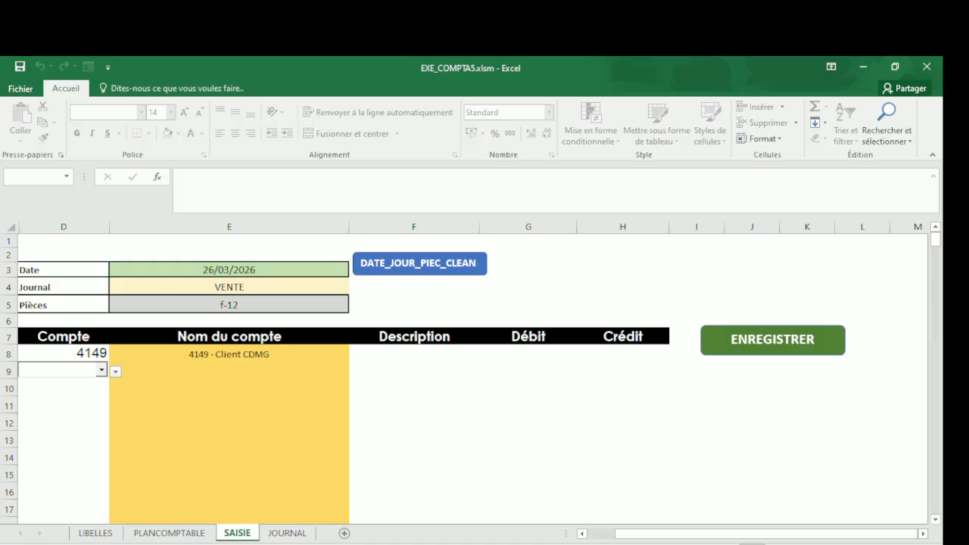
pyautogui.write('7145')
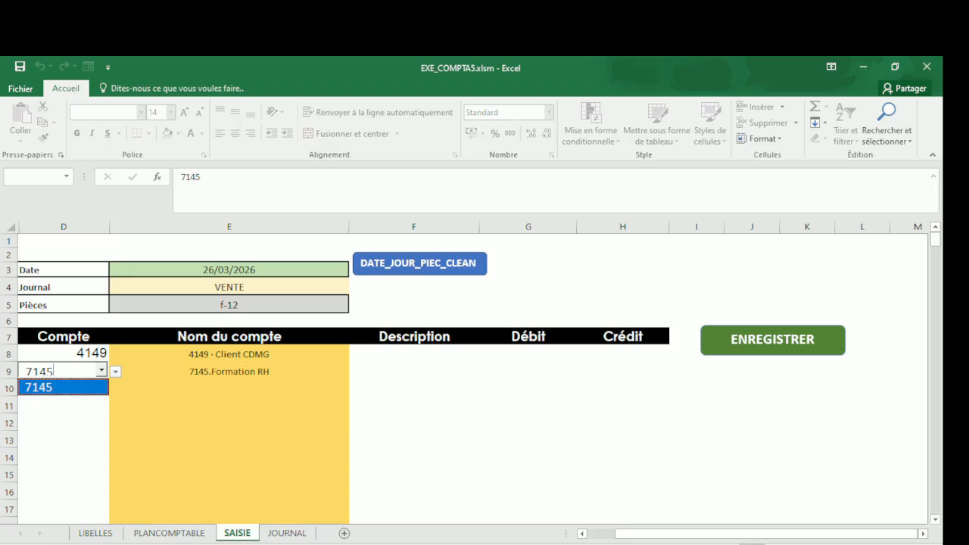
pyautogui.press('Return')
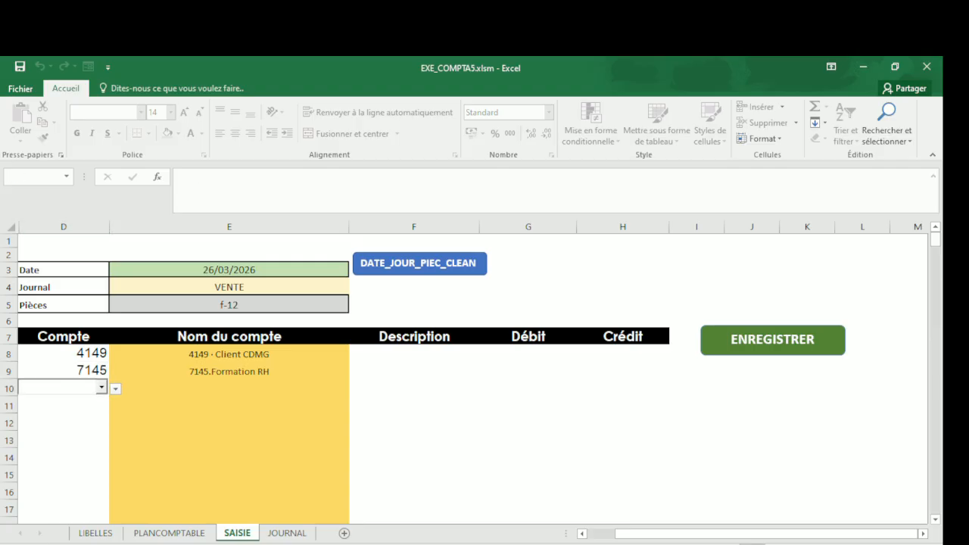
pyautogui.write('4302')
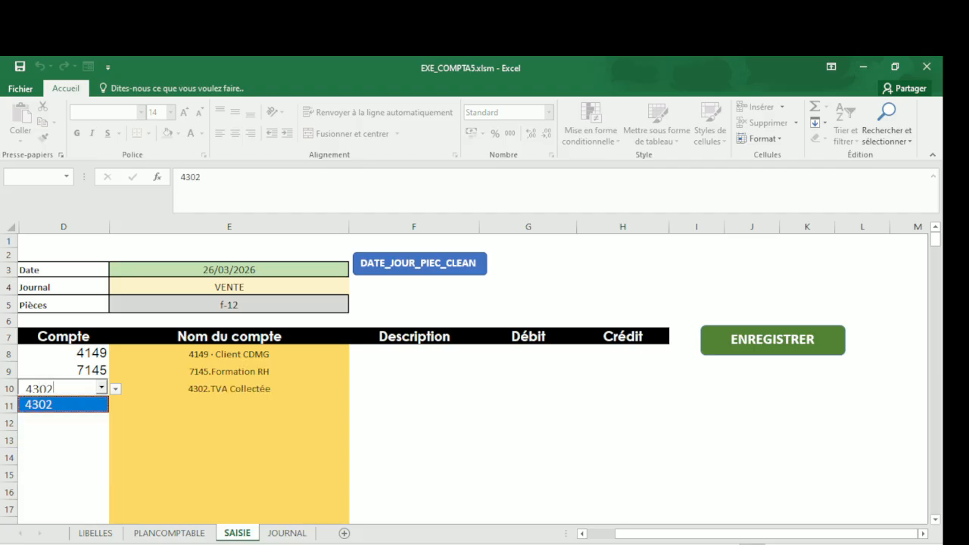
pyautogui.press('Return')
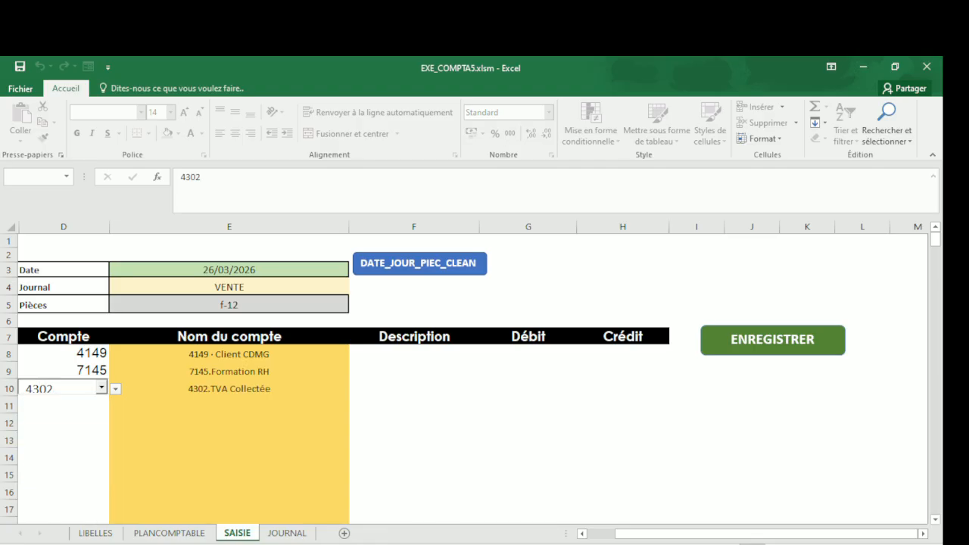
pyautogui.press('Return')
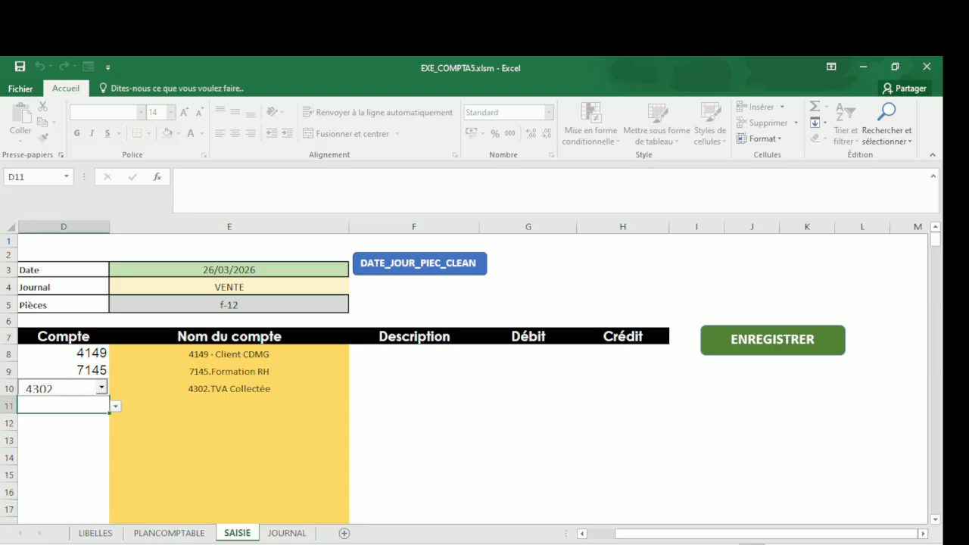
# Step: Choose "Enregistr de la facture client" as the Description for the 4149 line in row 8
pyautogui.click(414, 353)
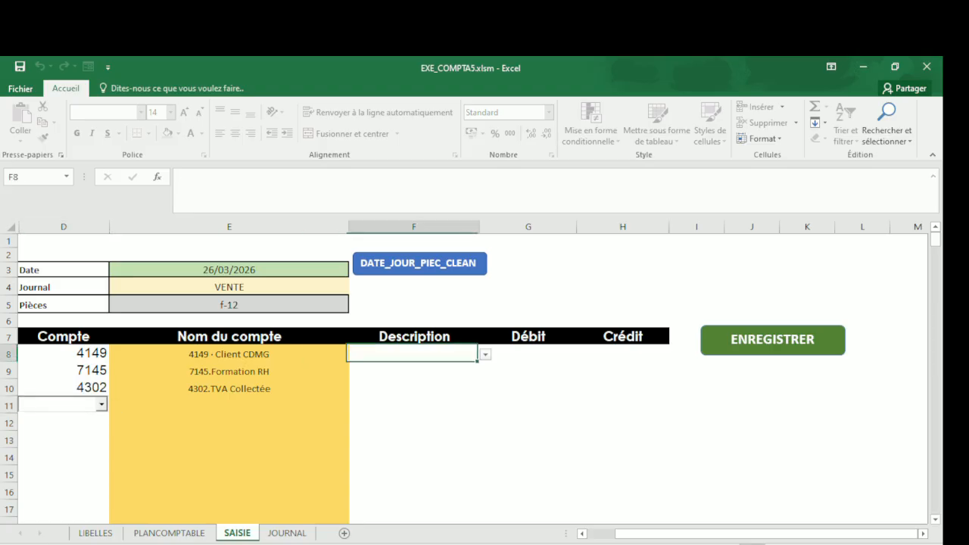
pyautogui.hotkey('alt', 'Down')
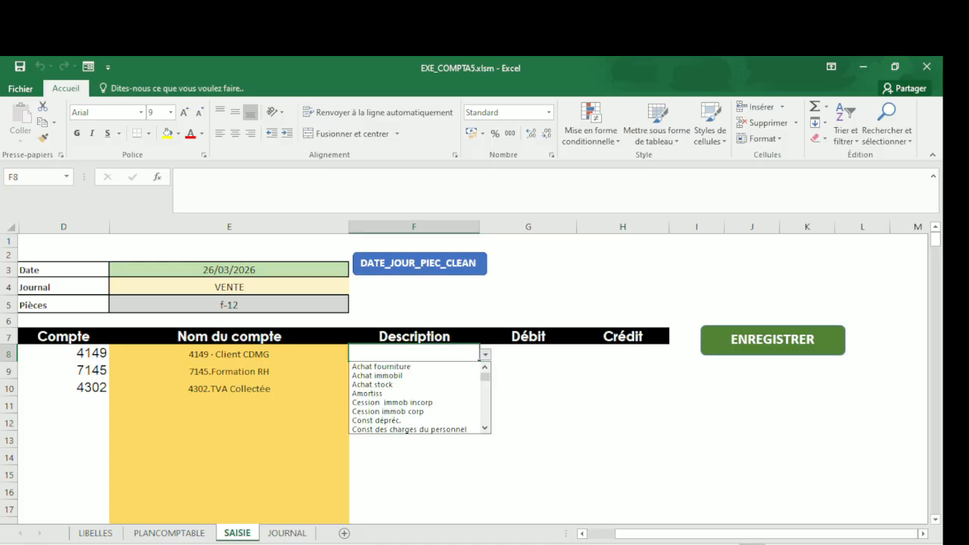
pyautogui.press('Down')
pyautogui.press('Down')
pyautogui.press('Down')
pyautogui.press('Down')
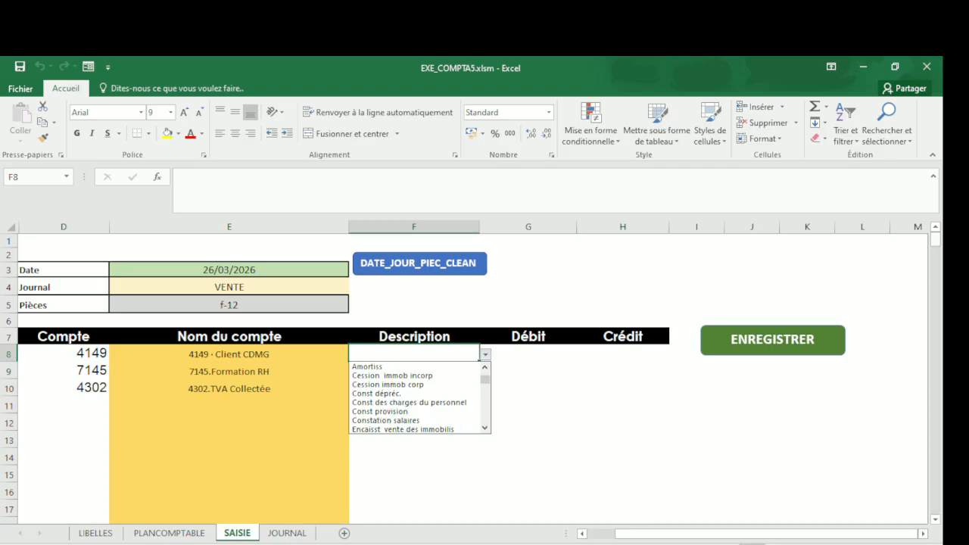
pyautogui.scroll(-4, 419, 397)
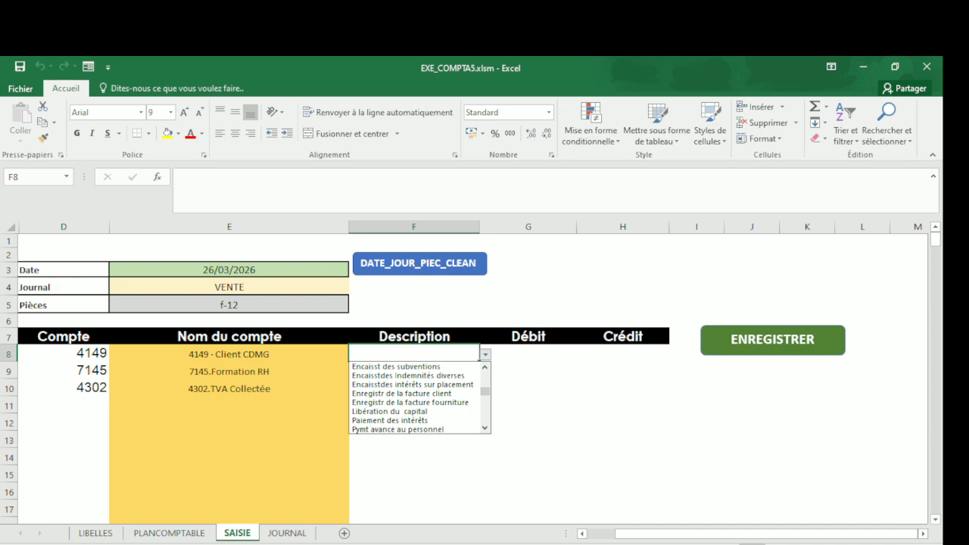
pyautogui.press('Up')
pyautogui.press('Up')
pyautogui.press('Up')
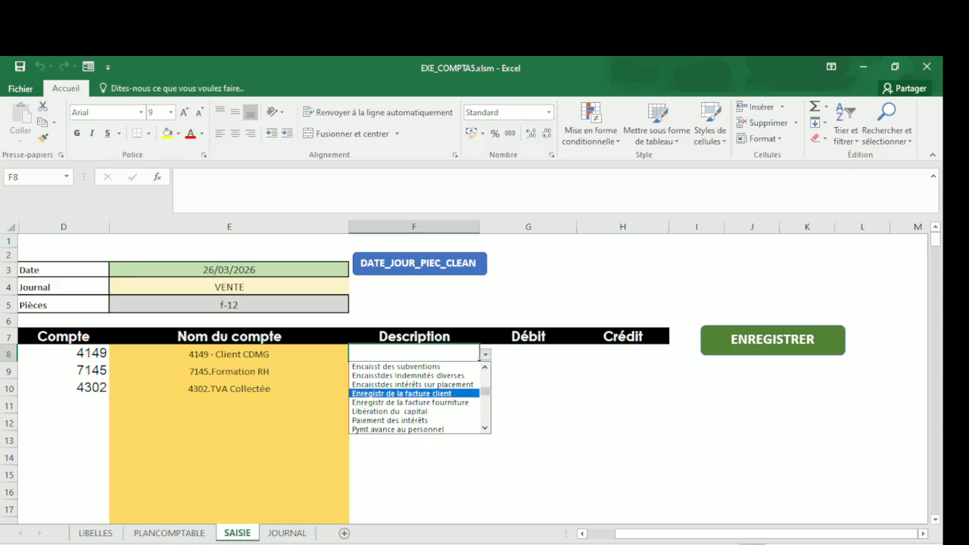
pyautogui.press('Return')
pyautogui.press('Return')
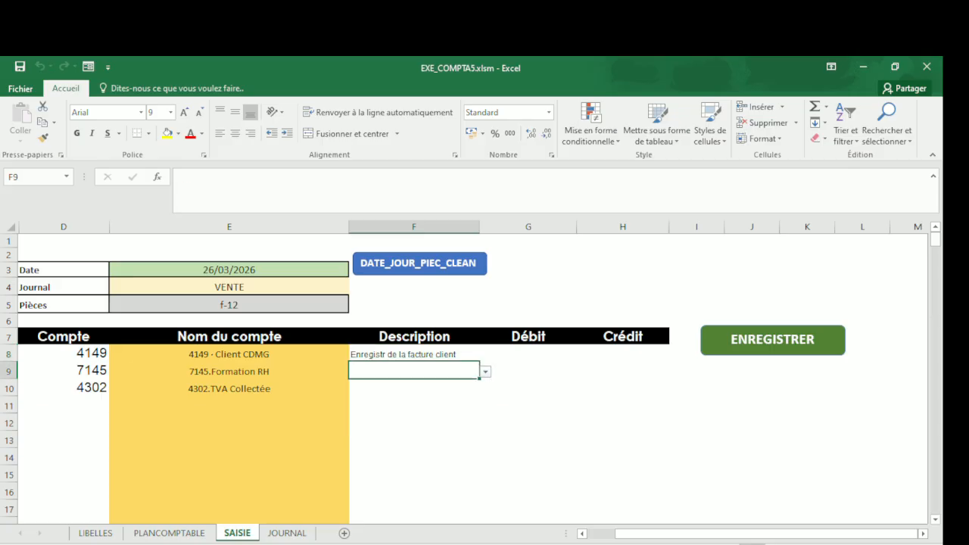
# Step: Choose "Enregistr de la facture client" as the Description for the 7145 line in row 9
pyautogui.hotkey('alt', 'Down')
pyautogui.press('Down')
pyautogui.press('Down')
pyautogui.press('Down')
pyautogui.press('Down')
pyautogui.press('Down')
pyautogui.press('Down')
pyautogui.press('Down')
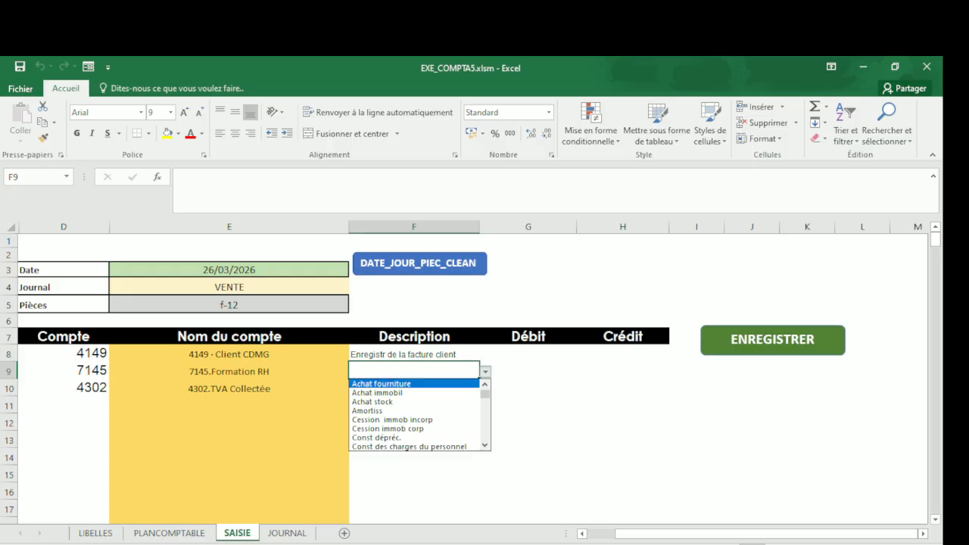
pyautogui.scroll(-3, 415, 415)
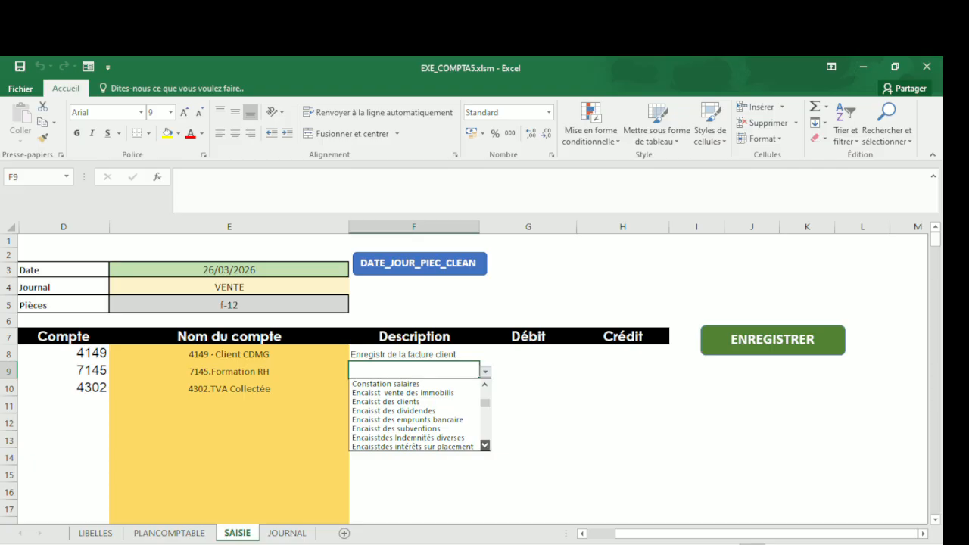
pyautogui.scroll(-1, 420, 415)
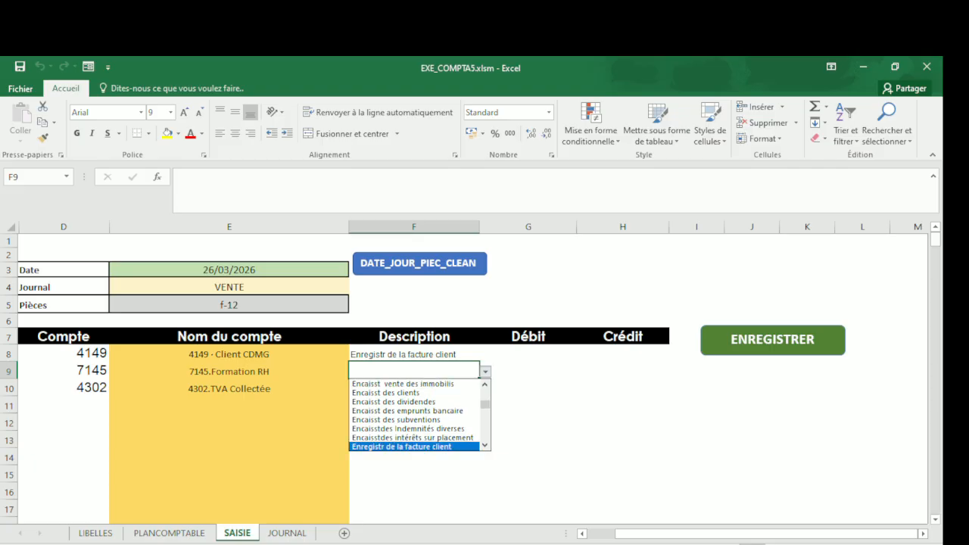
pyautogui.click(401, 446)
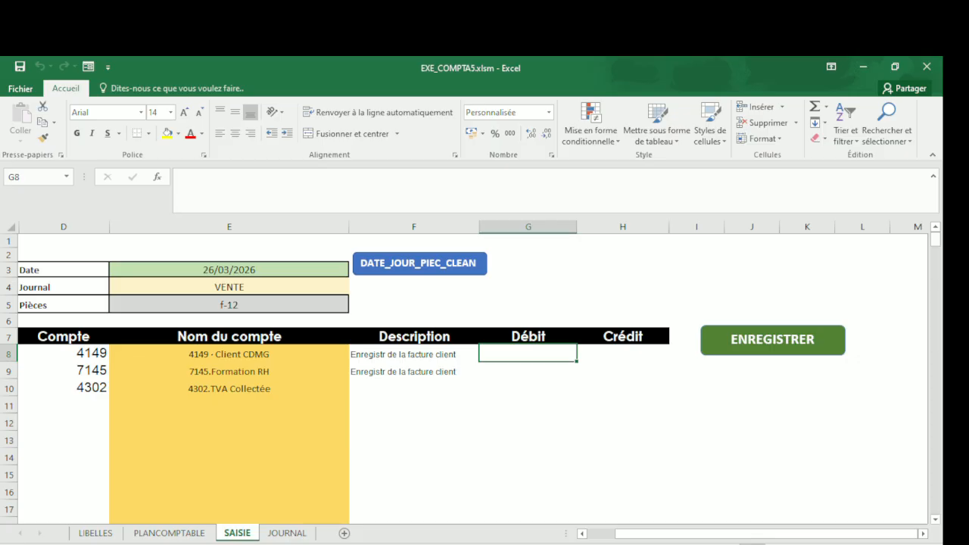
# Step: Enter a 236000 debit for 4149 and credits of 200000 for 7145 and 36000 for 4302, and record the entry
pyautogui.write('236000')
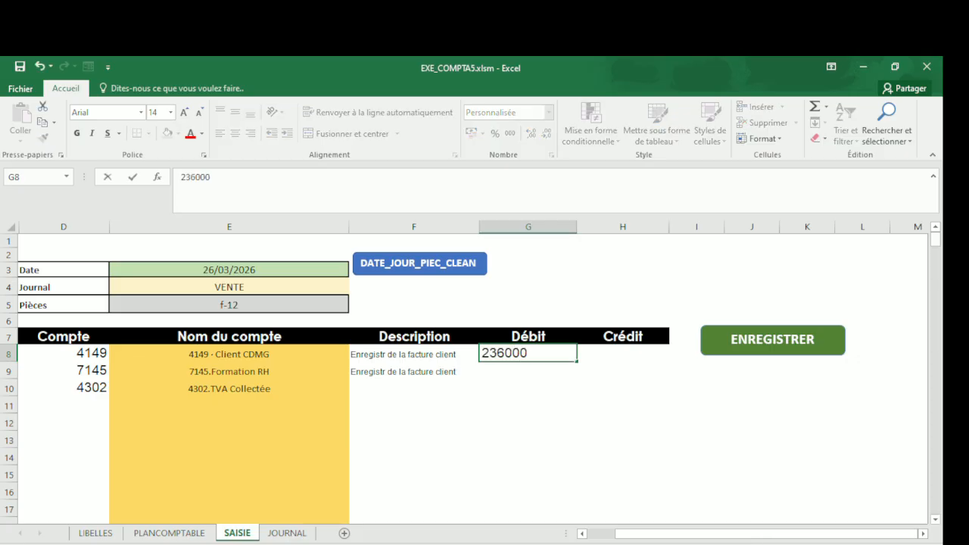
pyautogui.press('Return')
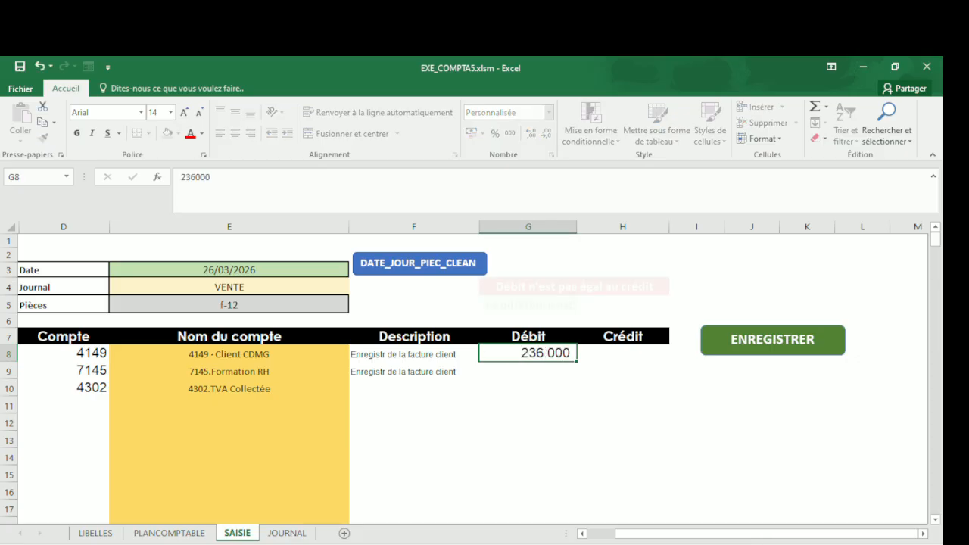
pyautogui.click(622, 370)
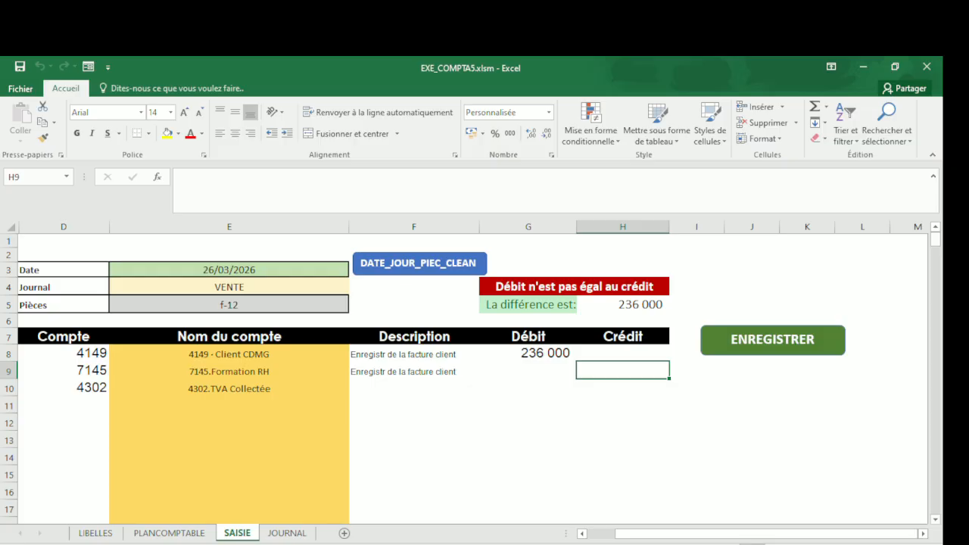
pyautogui.write('200000')
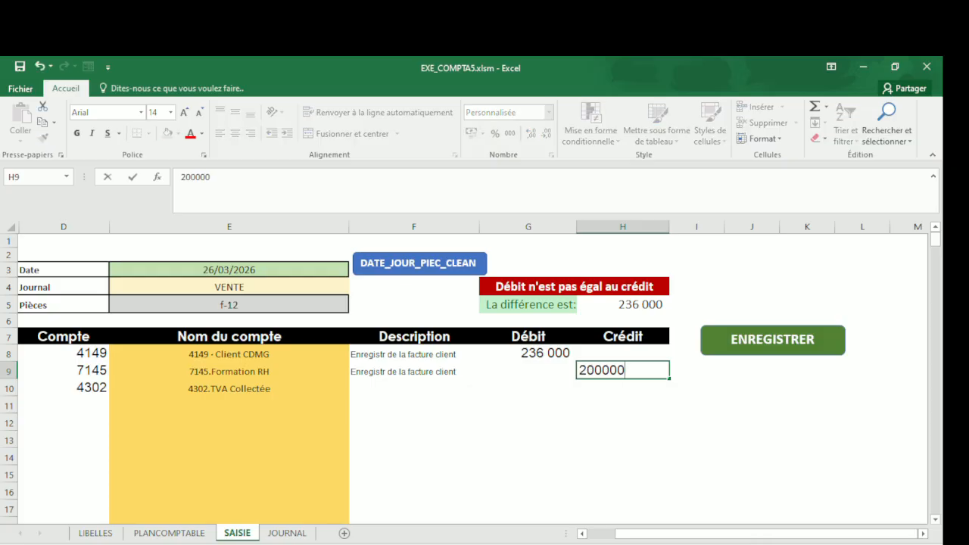
pyautogui.press('Return')
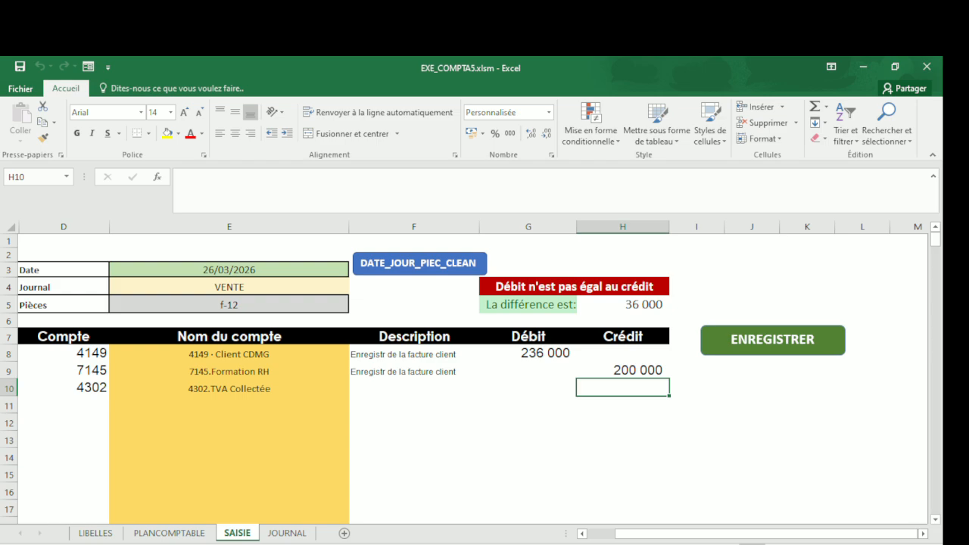
pyautogui.write('36000')
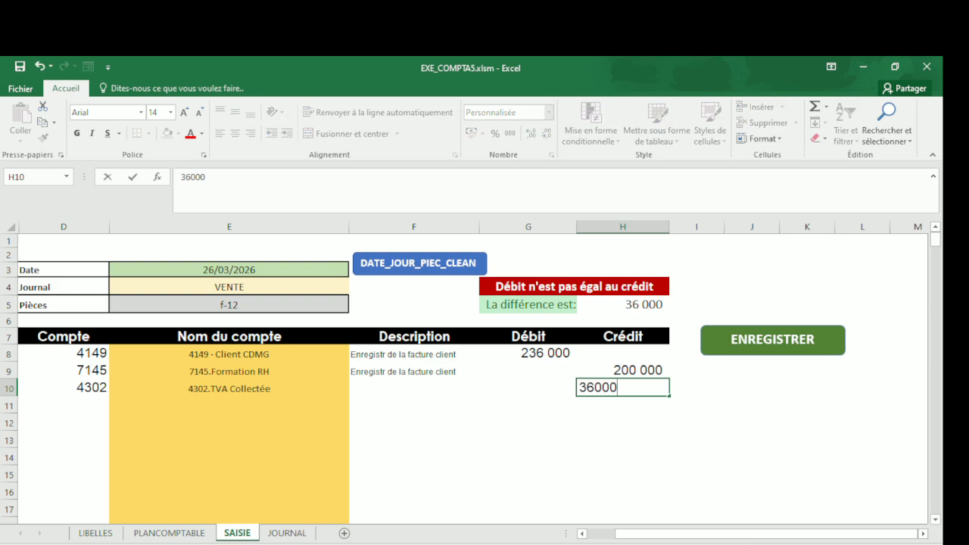
pyautogui.press('Return')
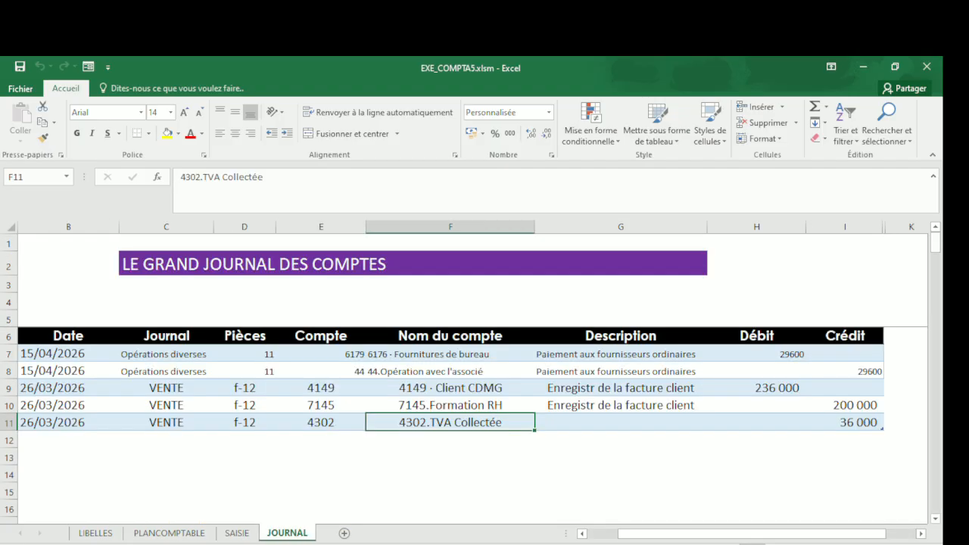
# Step: Highlight the three f-12 sales lines in the JOURNAL sheet to review the recorded entry
pyautogui.moveTo(51, 422); pyautogui.dragTo(620, 387)
pyautogui.moveTo(882, 429); pyautogui.dragTo(881, 430)
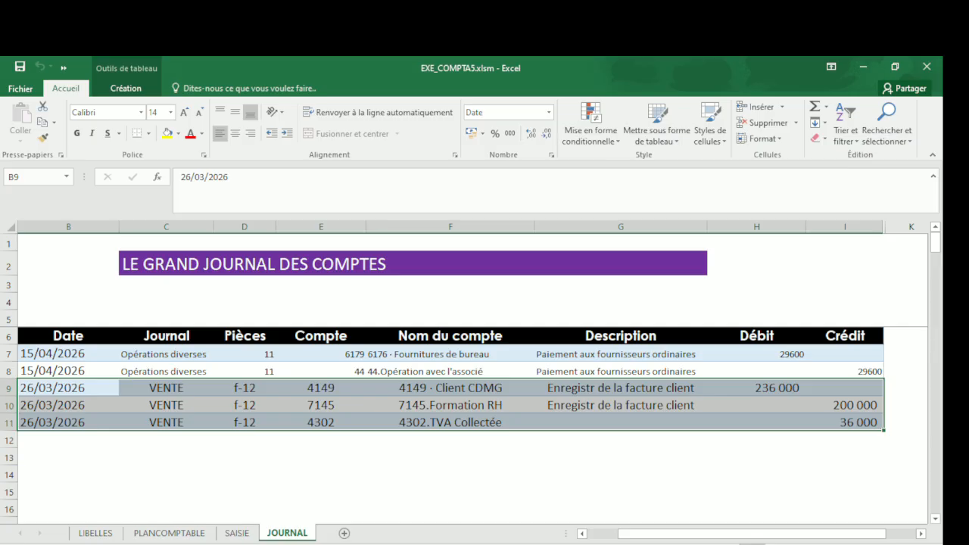
# Step: Search the company's chart of accounts on the PLANCOMPTABLE sheet for bb
pyautogui.click(237, 533)
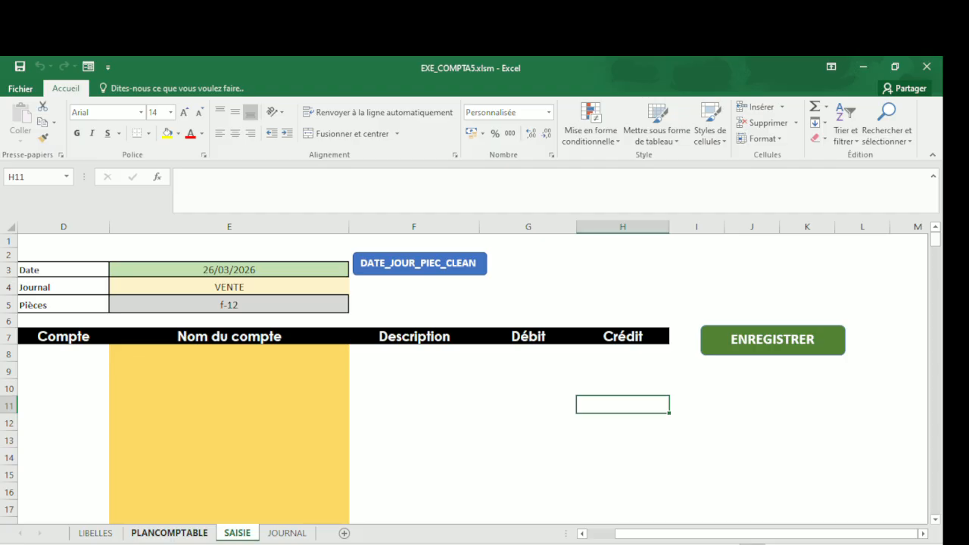
pyautogui.click(169, 533)
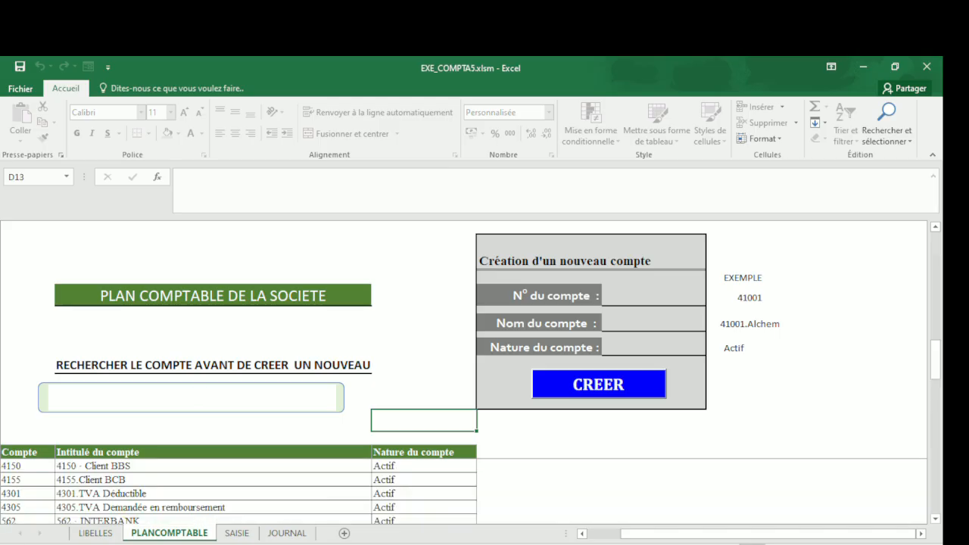
pyautogui.write('bb')
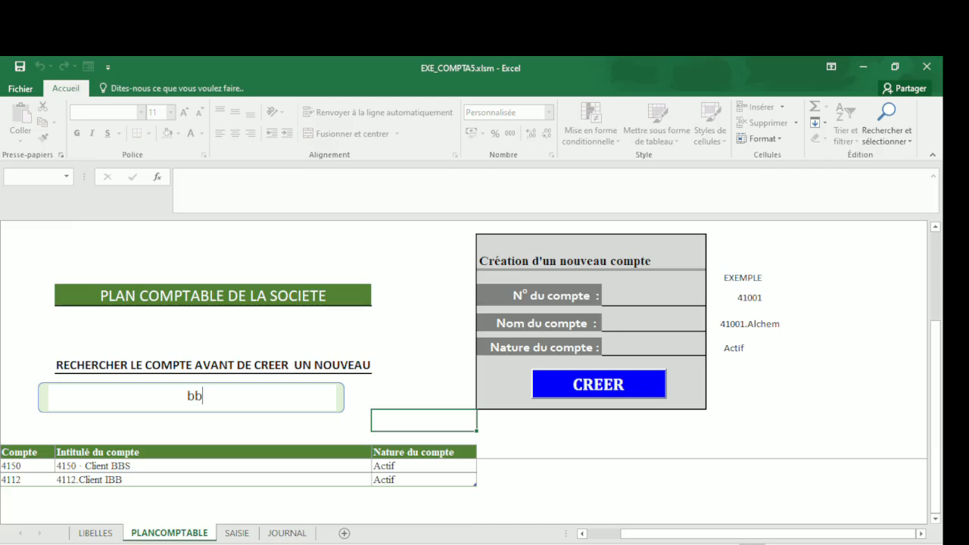
pyautogui.moveTo(654, 286); pyautogui.dragTo(654, 365)
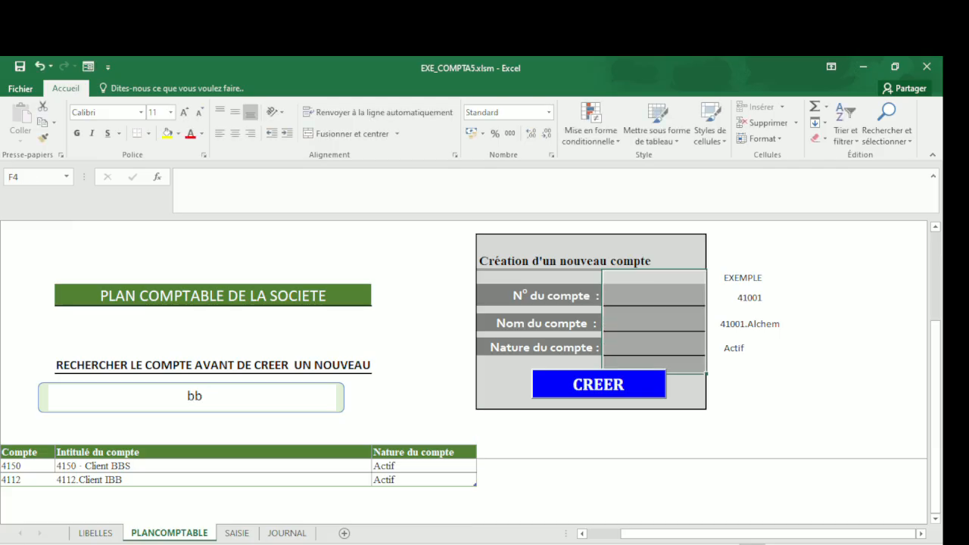
pyautogui.click(860, 322)
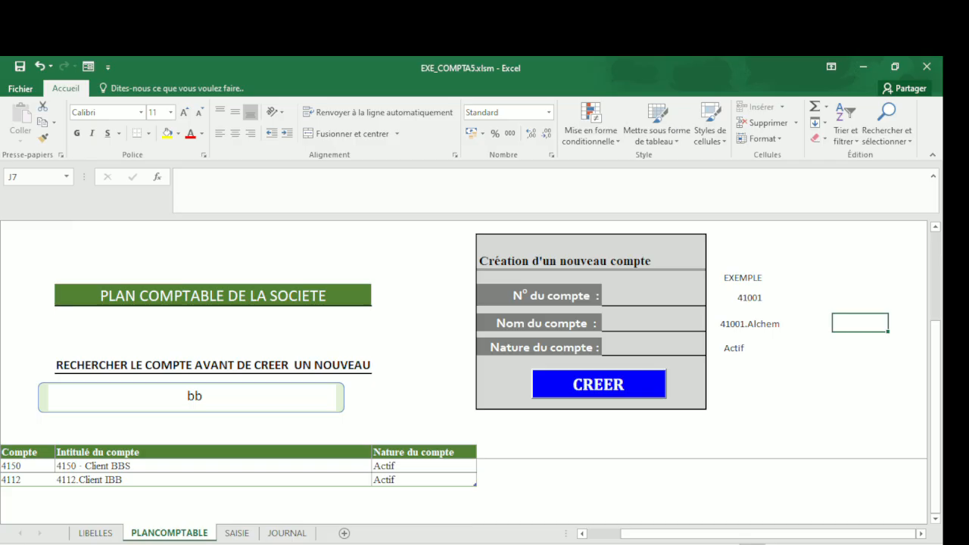
pyautogui.press('F2')
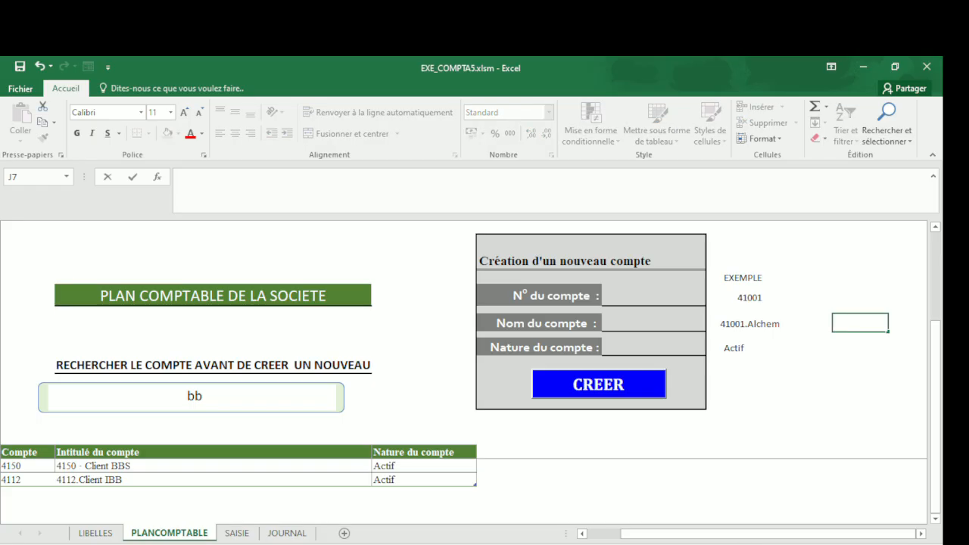
# Step: Clear the bb search term from the chart of accounts search box
pyautogui.click(190, 383)
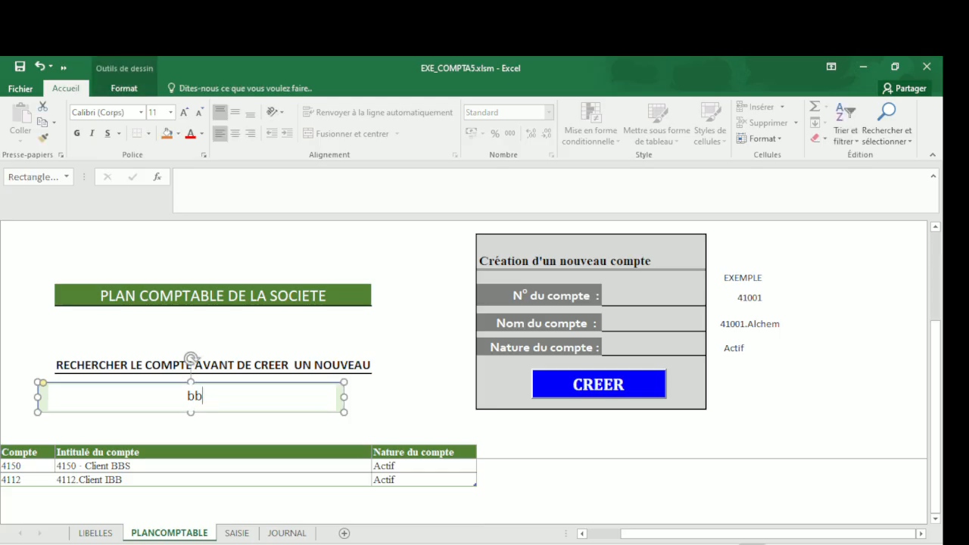
pyautogui.click(859, 322)
pyautogui.press('BackSpace')
pyautogui.press('BackSpace')
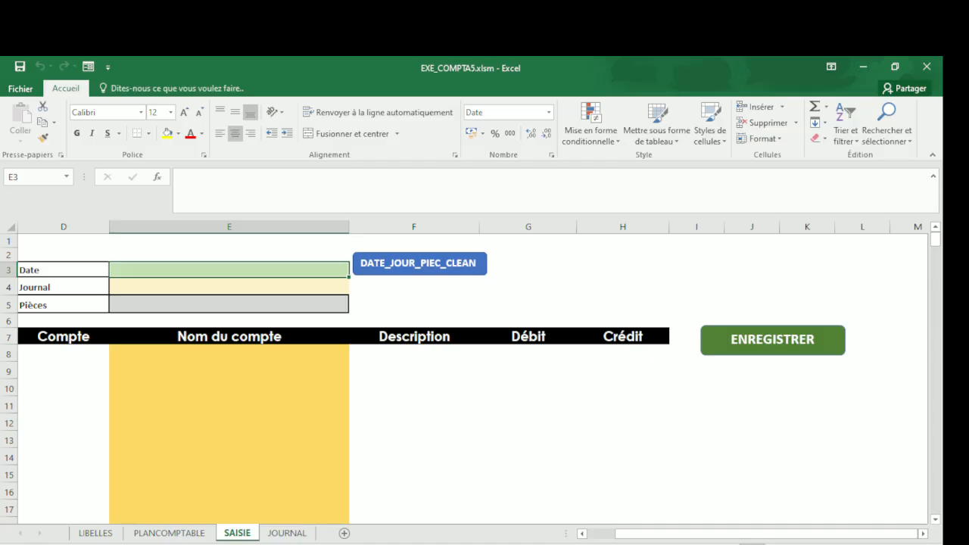
# Step: Enter 05/04/026 as the Date of the new entry on the SAISIE sheet
pyautogui.write('05/')
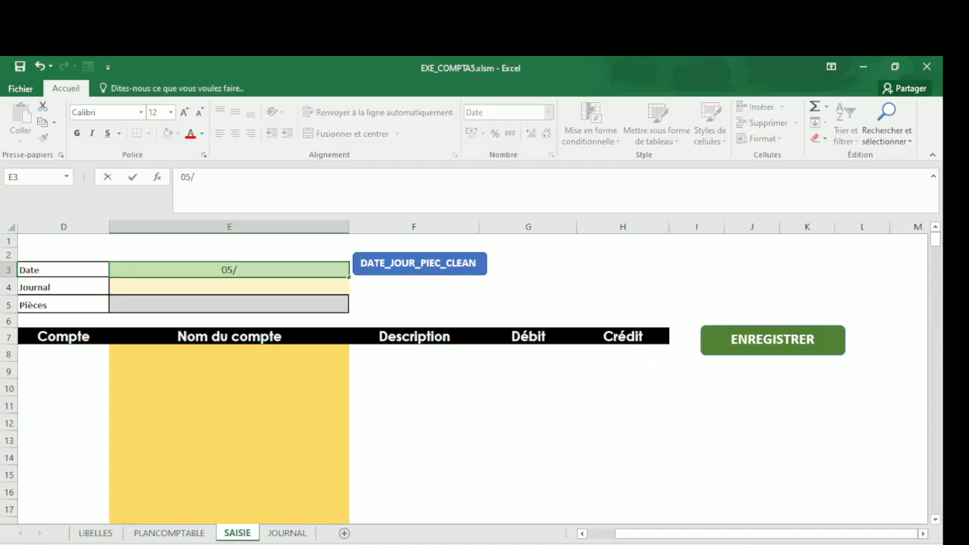
pyautogui.write('04/026')
pyautogui.press('Return')
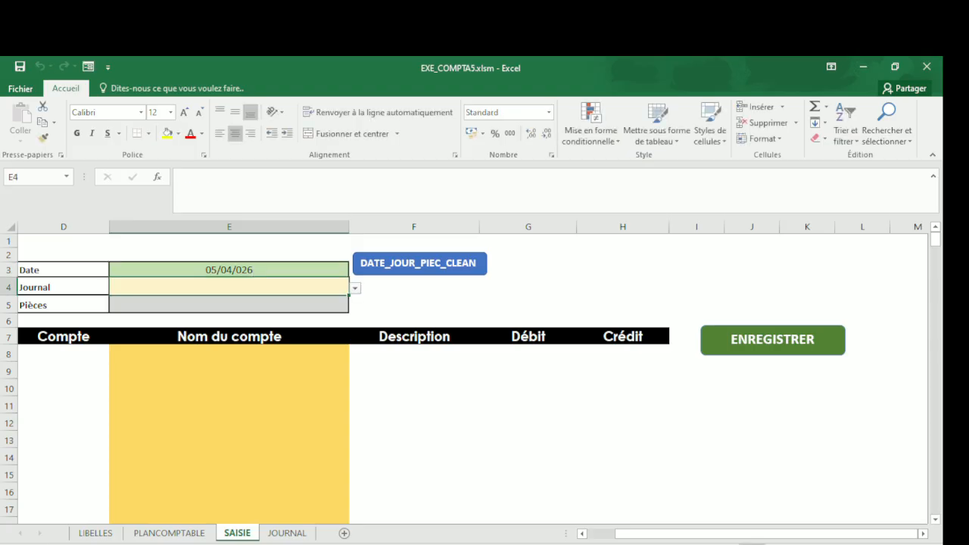
# Step: Choose VENTE as the Journal of the new entry
pyautogui.hotkey('alt', 'Down')
pyautogui.press('Down')
pyautogui.press('Down')
pyautogui.press('Down')
pyautogui.press('Down')
pyautogui.press('Down')
pyautogui.press('Down')
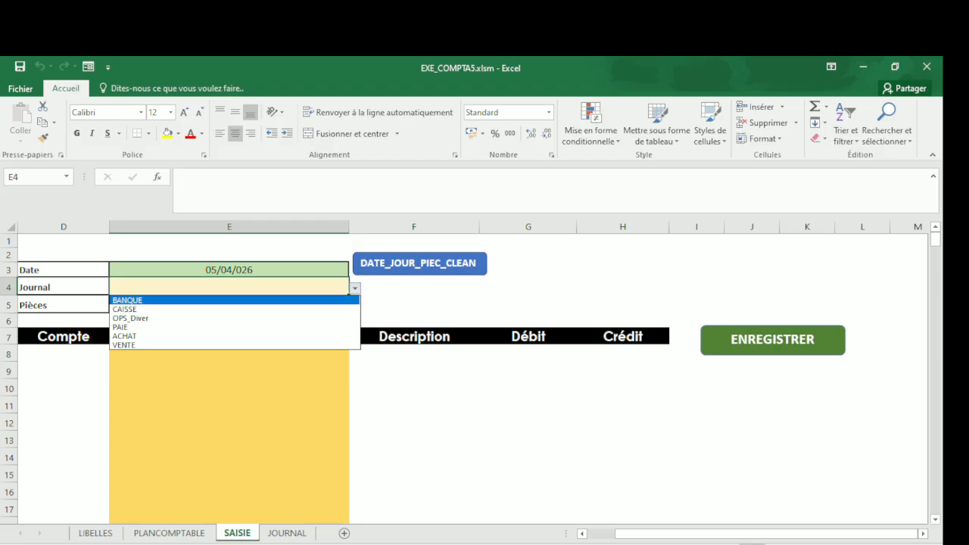
pyautogui.press('Return')
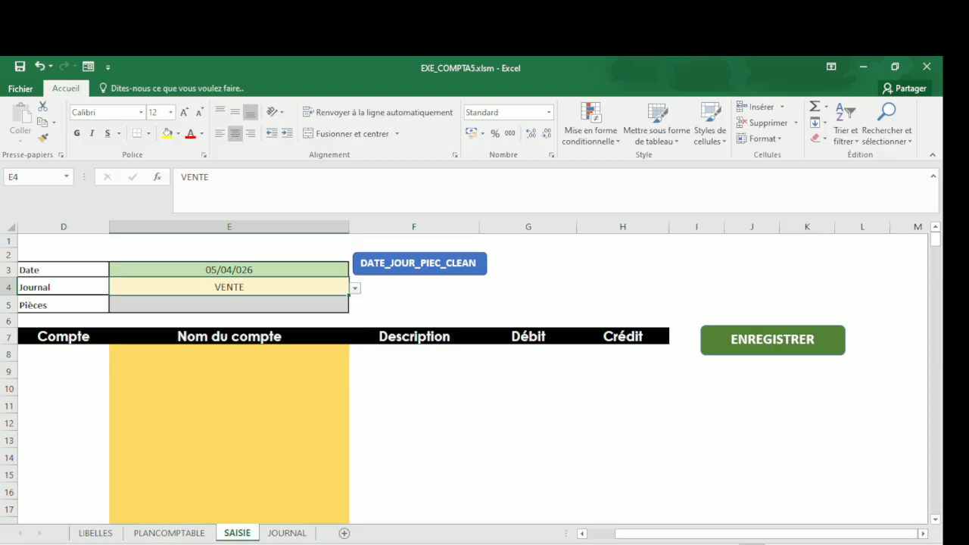
# Step: Enter f-13 as the Pièces reference of the new sales entry
pyautogui.click(228, 304)
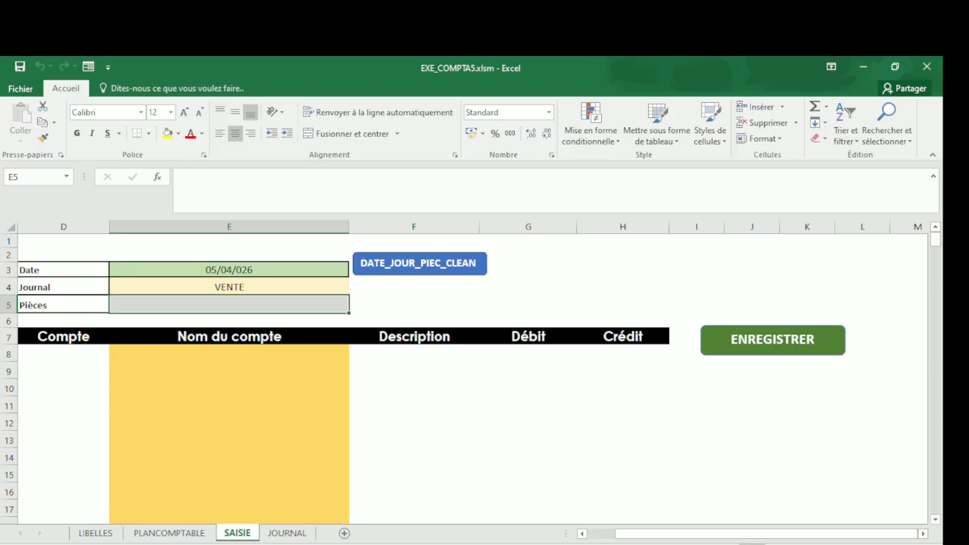
pyautogui.write('f-')
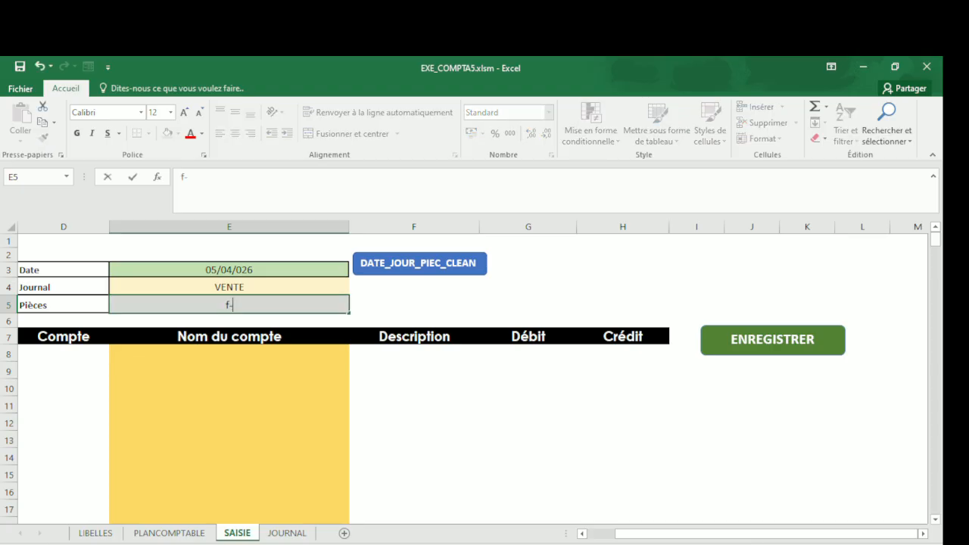
pyautogui.write('12')
pyautogui.press('BackSpace')
pyautogui.write('3')
pyautogui.press('Return')
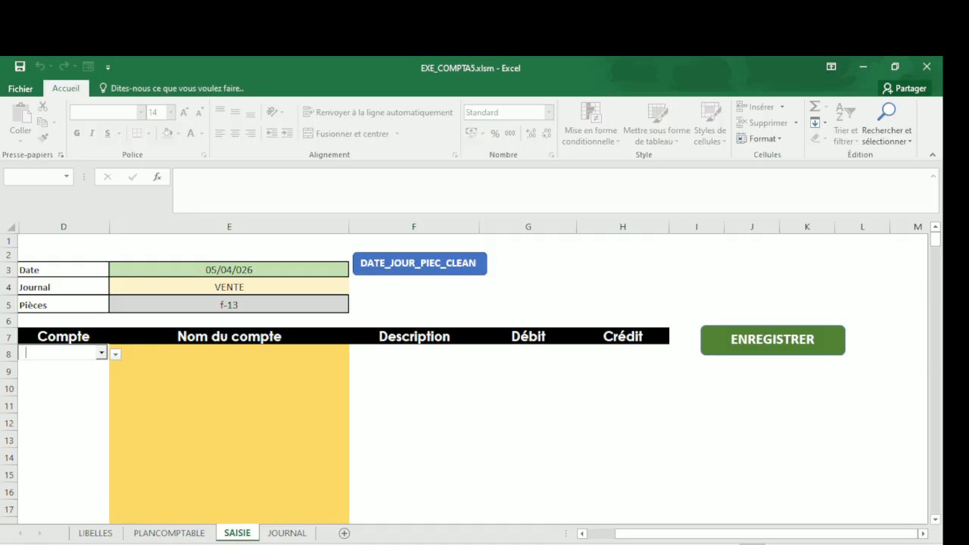
# Step: Enter the ledger accounts 4150, 7153 and 4302 in the Compte column, rows 8 to 10
pyautogui.write('41')
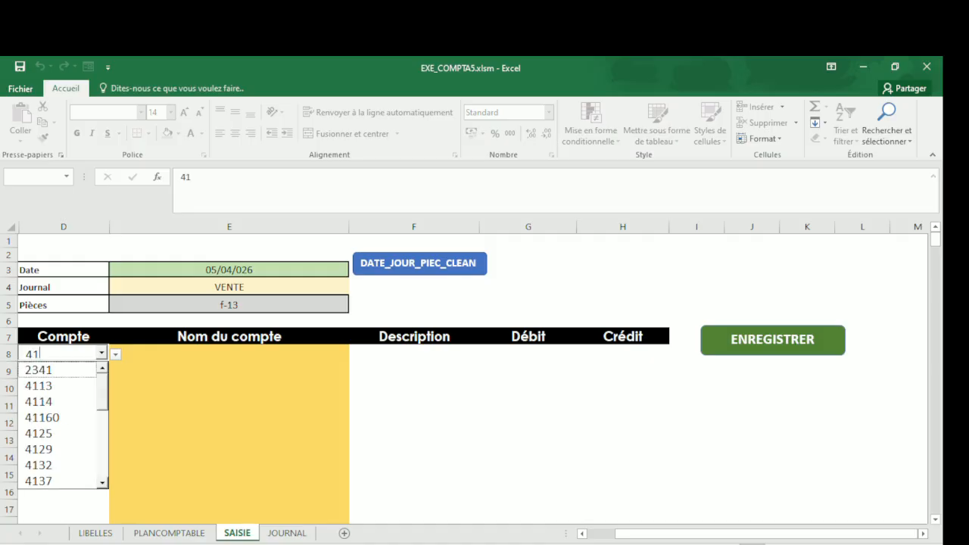
pyautogui.write('50')
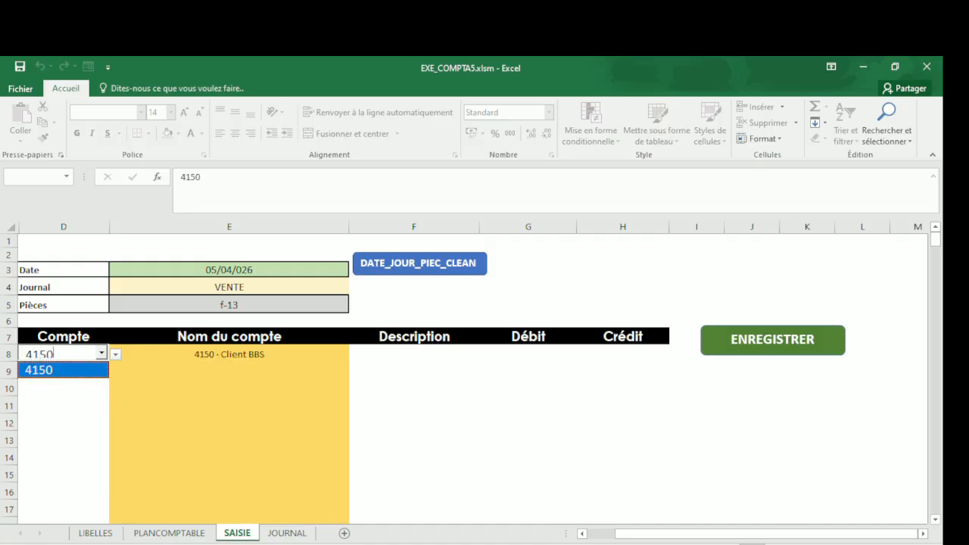
pyautogui.press('Return')
pyautogui.press('Return')
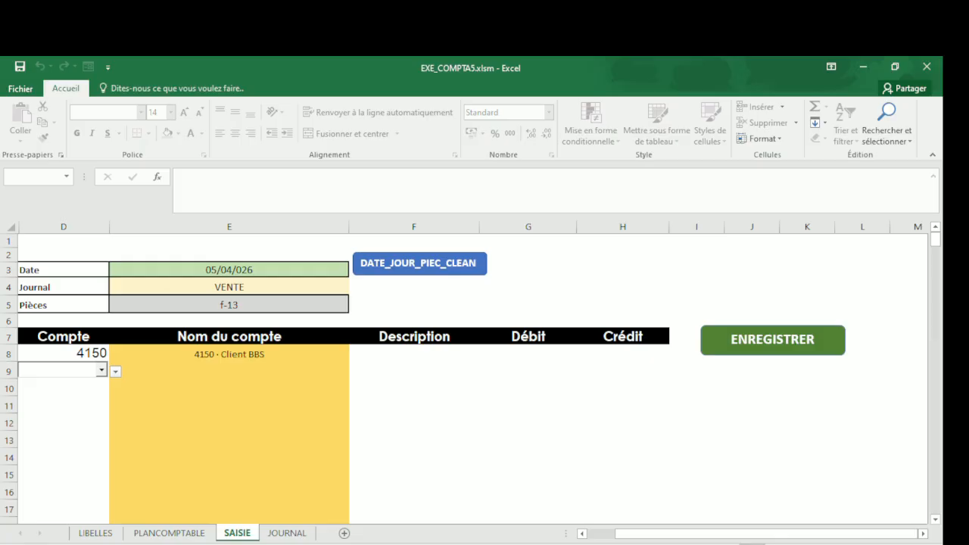
pyautogui.write('71')
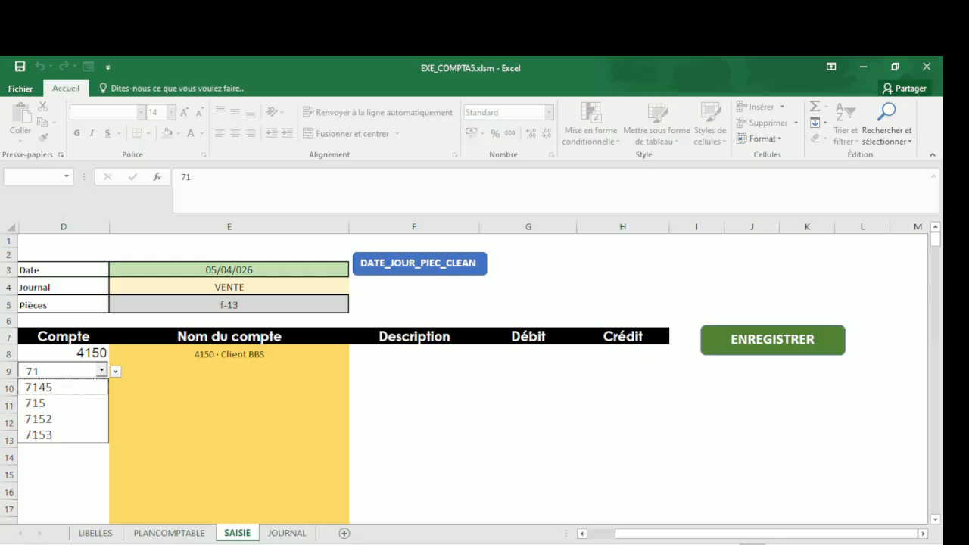
pyautogui.write('53')
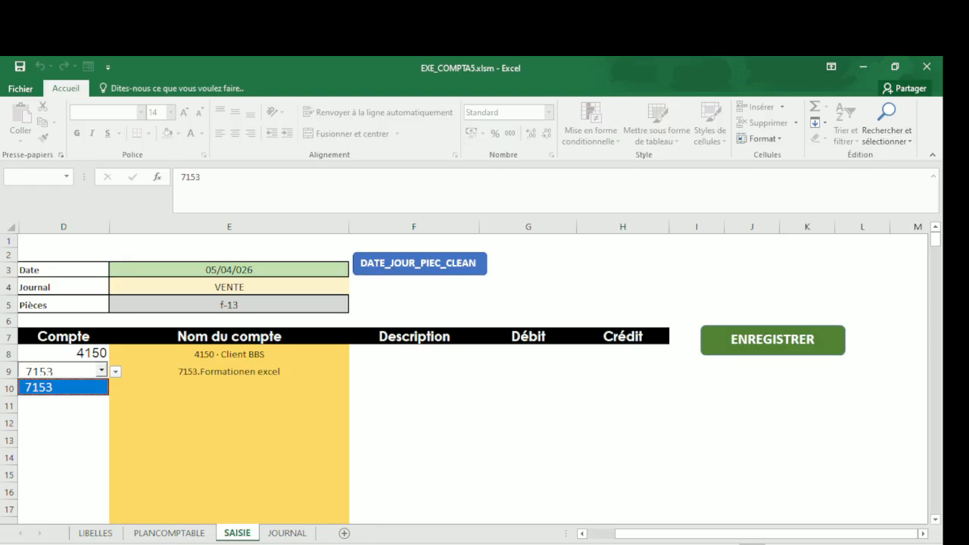
pyautogui.press('Return')
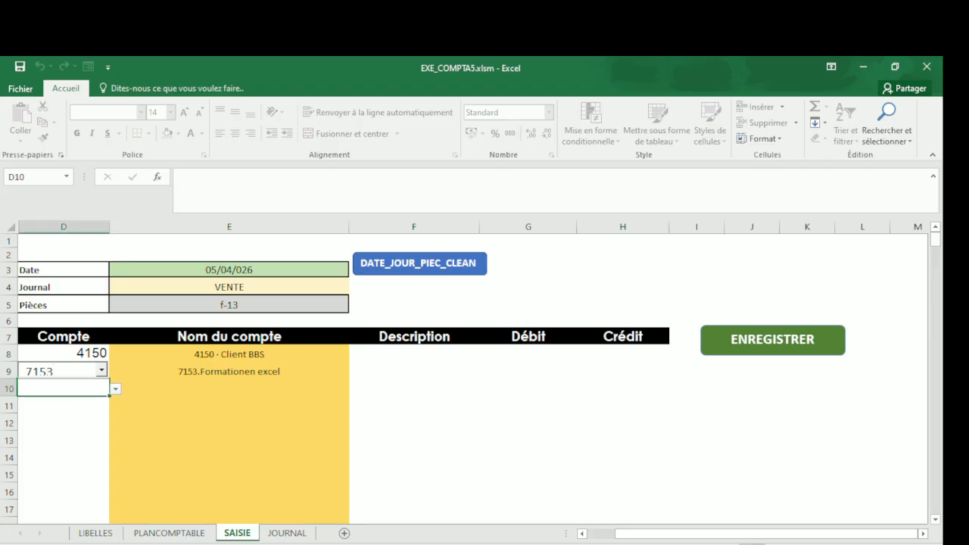
pyautogui.press('Return')
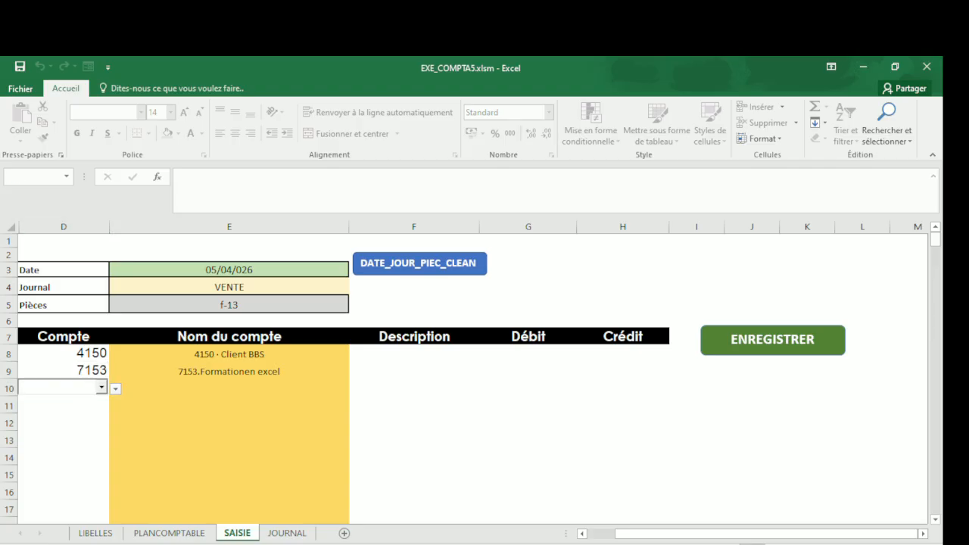
pyautogui.write('43')
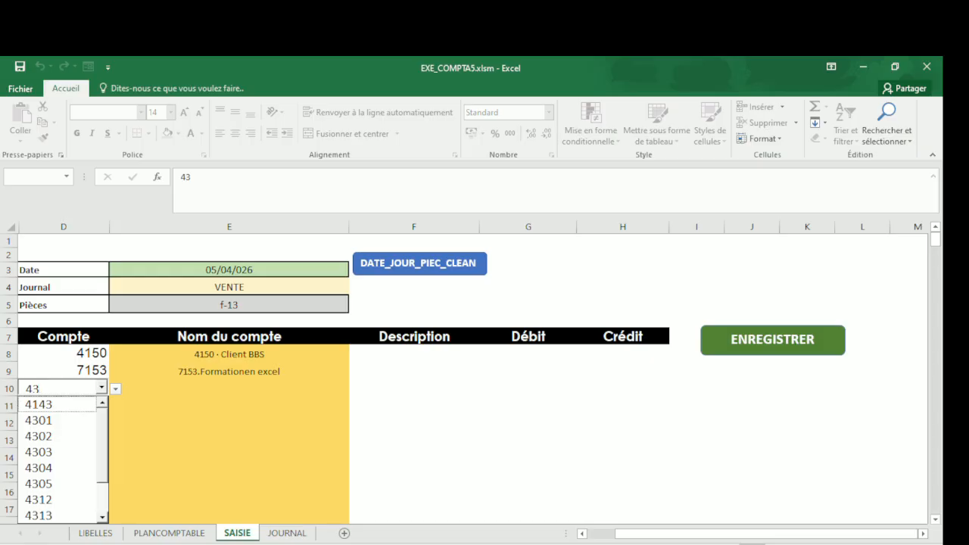
pyautogui.write('02')
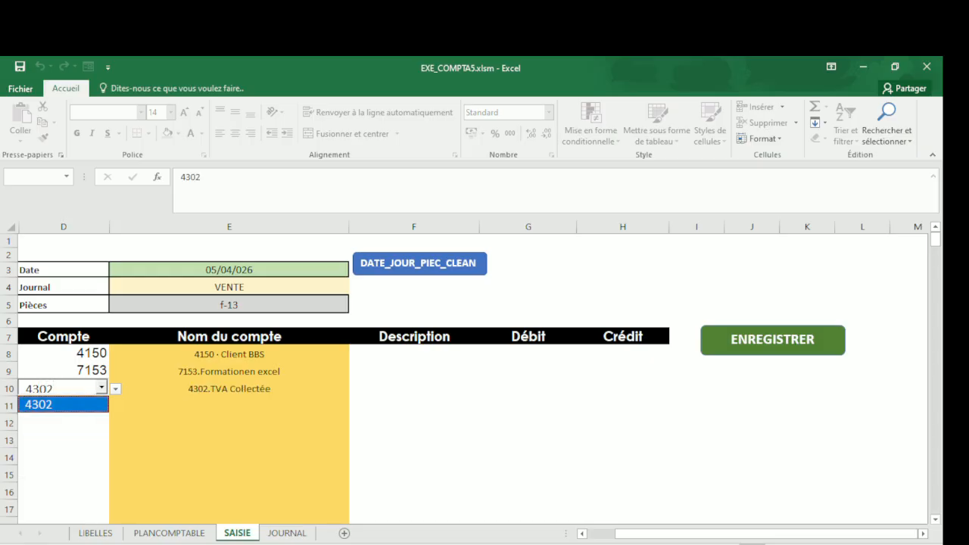
pyautogui.press('Escape')
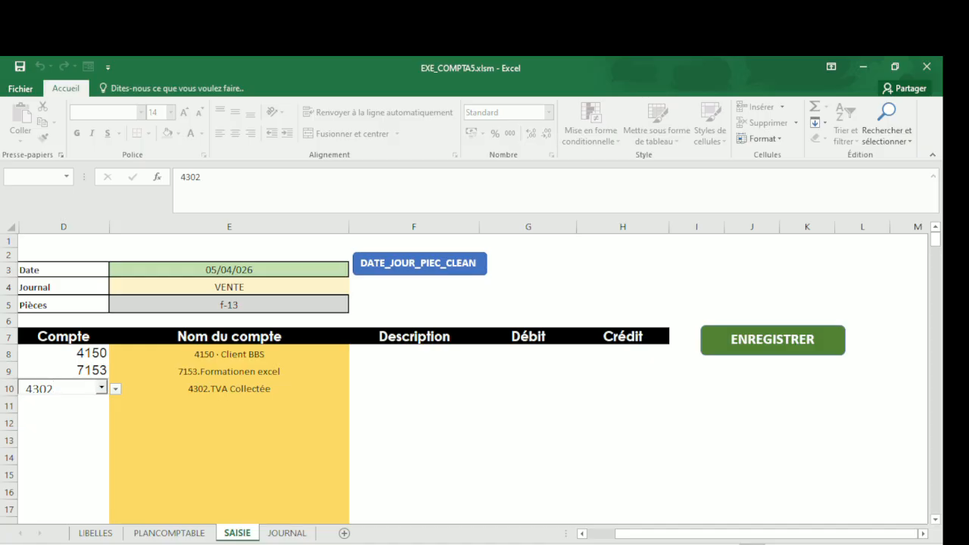
# Step: Choose "Enregistr de la facture client" as the Description for account 4150 in row 8
pyautogui.click(414, 353)
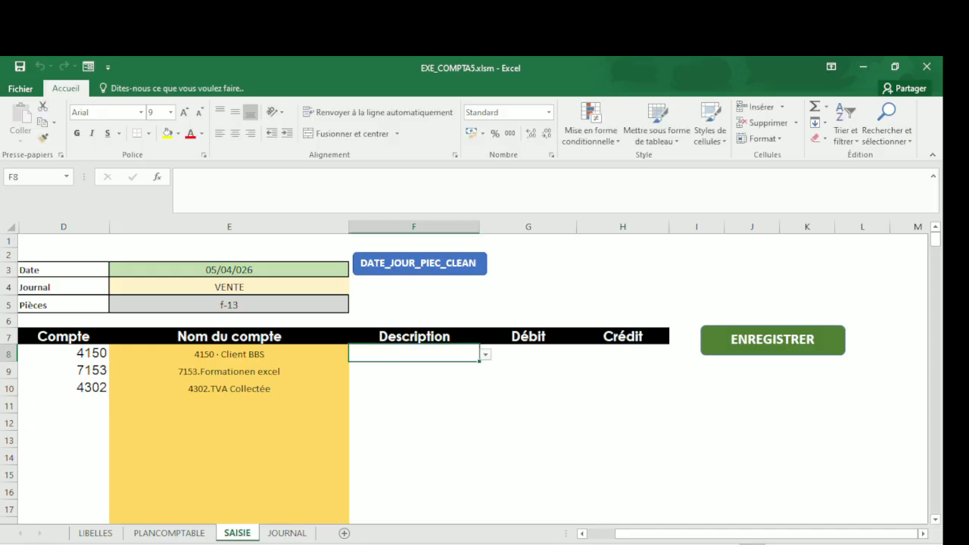
pyautogui.hotkey('alt', 'Down')
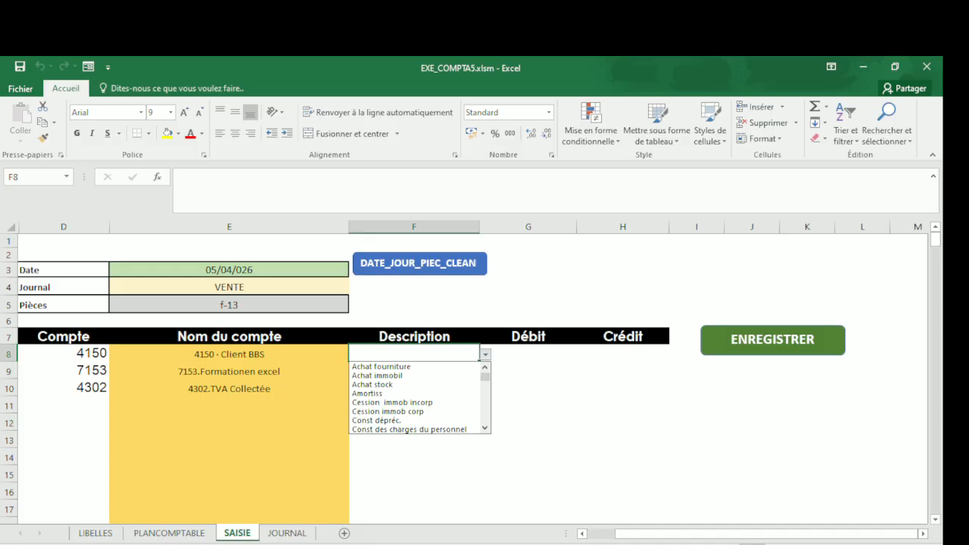
pyautogui.click(485, 428)
pyautogui.click(485, 428)
pyautogui.click(485, 428)
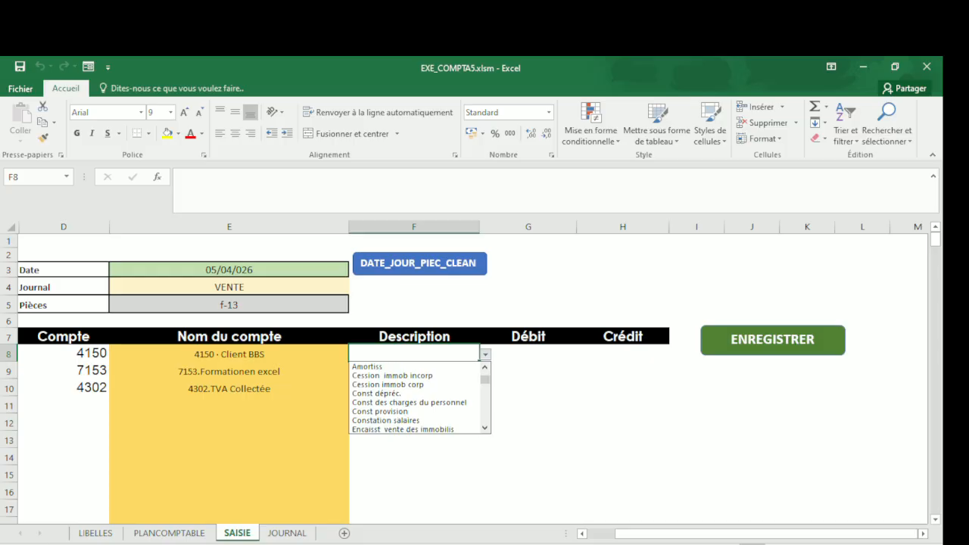
pyautogui.scroll(-3, 419, 397)
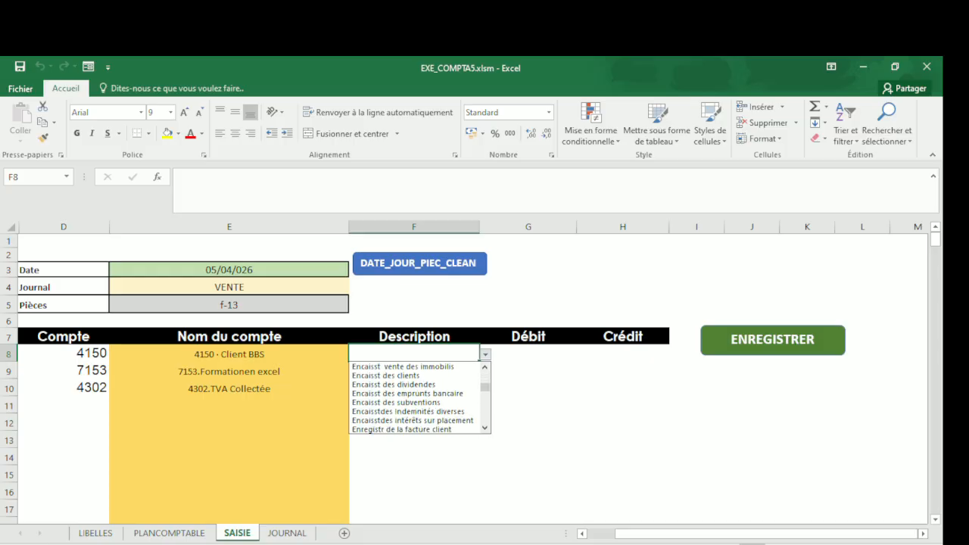
pyautogui.scroll(-2, 420, 398)
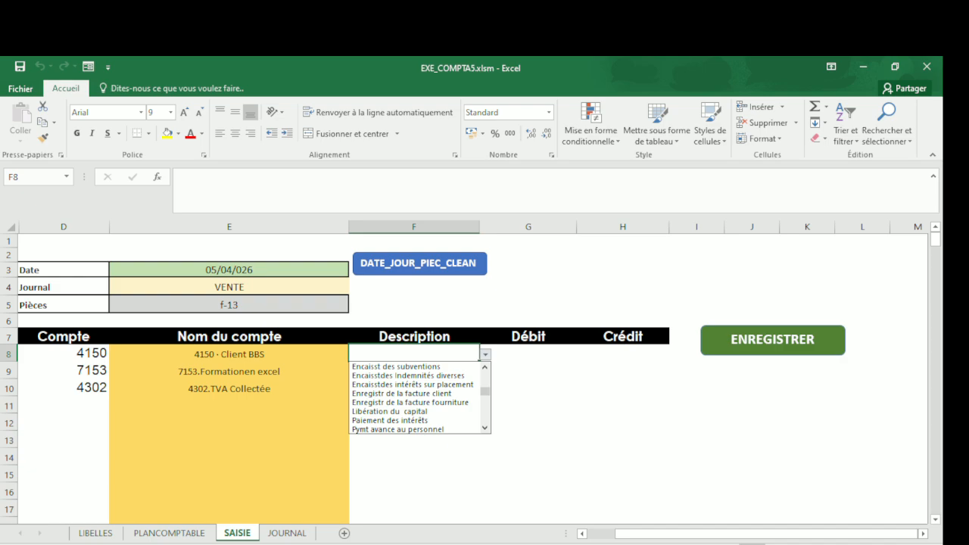
pyautogui.press('Up')
pyautogui.press('Up')
pyautogui.press('Up')
pyautogui.press('Up')
pyautogui.press('Up')
pyautogui.press('Return')
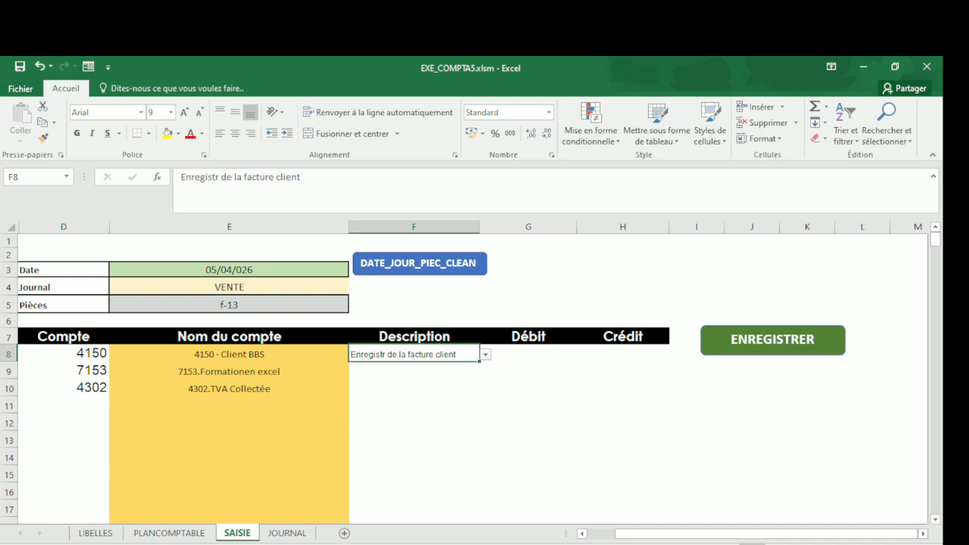
pyautogui.press('Return')
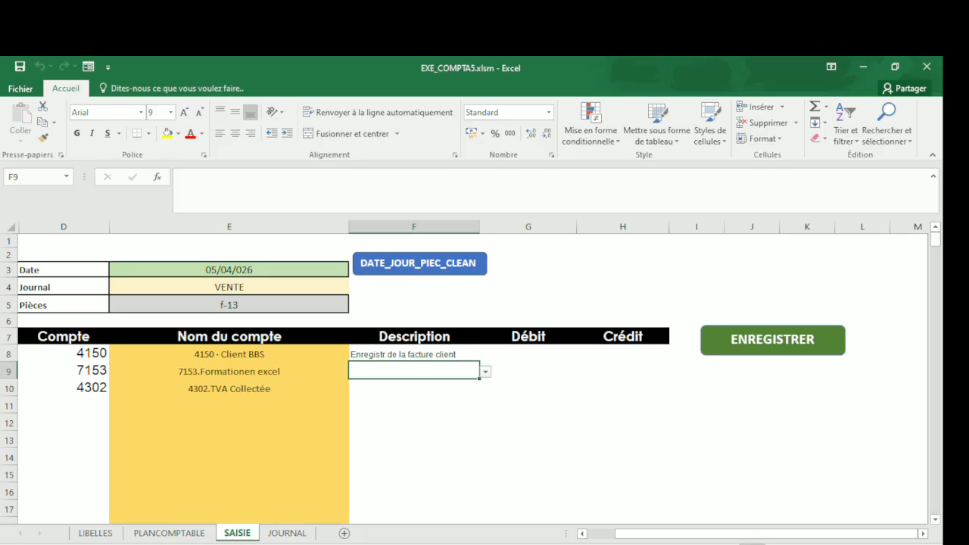
# Step: Choose "Enregistr de la facture client" as the Description for account 7153 in row 9
pyautogui.hotkey('alt', 'Down')
pyautogui.press('Down')
pyautogui.press('Down')
pyautogui.press('Down')
pyautogui.press('Down')
pyautogui.press('Down')
pyautogui.press('Down')
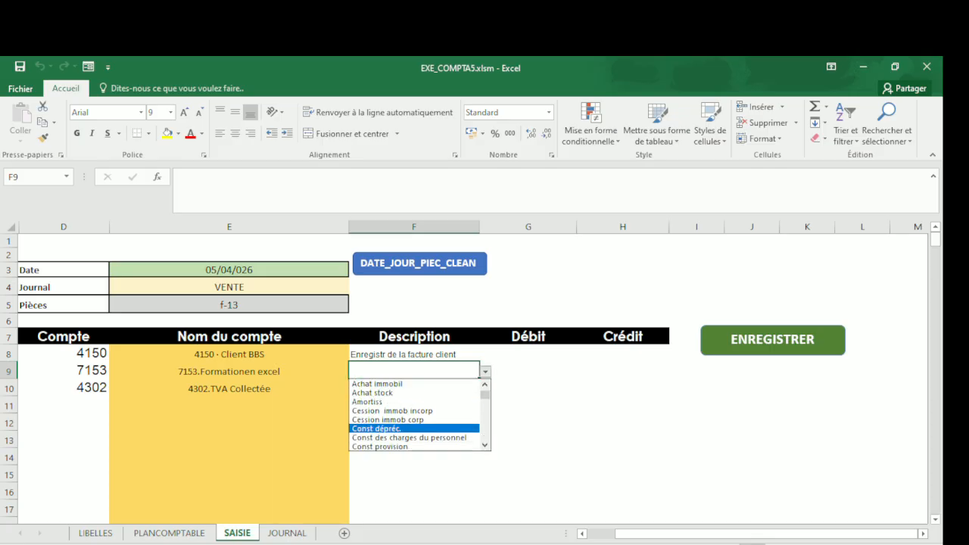
pyautogui.scroll(-2, 416, 414)
pyautogui.scroll(-2, 416, 415)
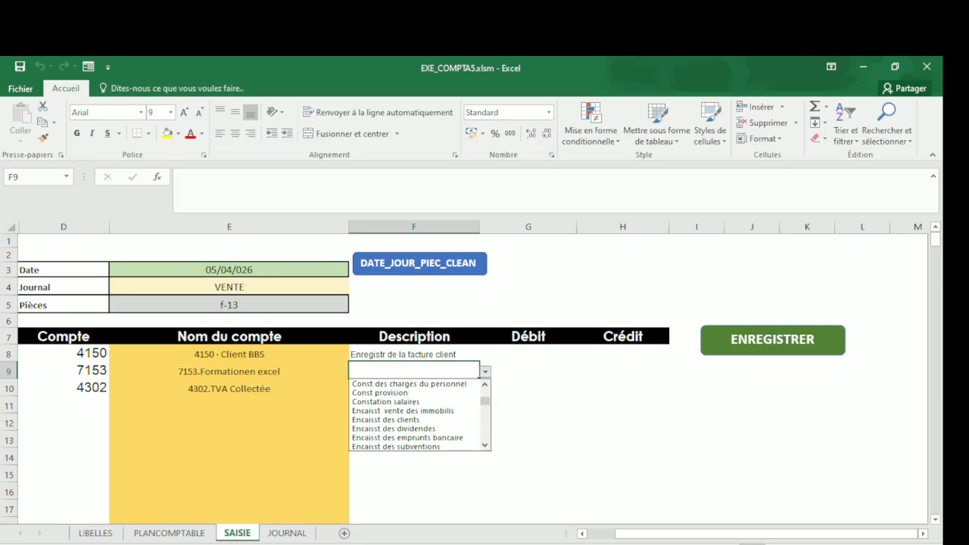
pyautogui.scroll(-3, 417, 414)
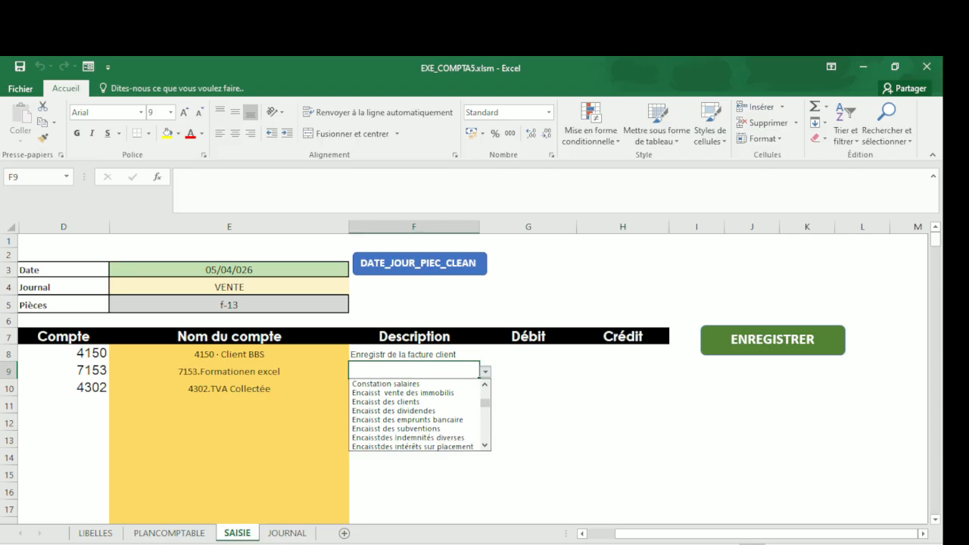
pyautogui.click(410, 438)
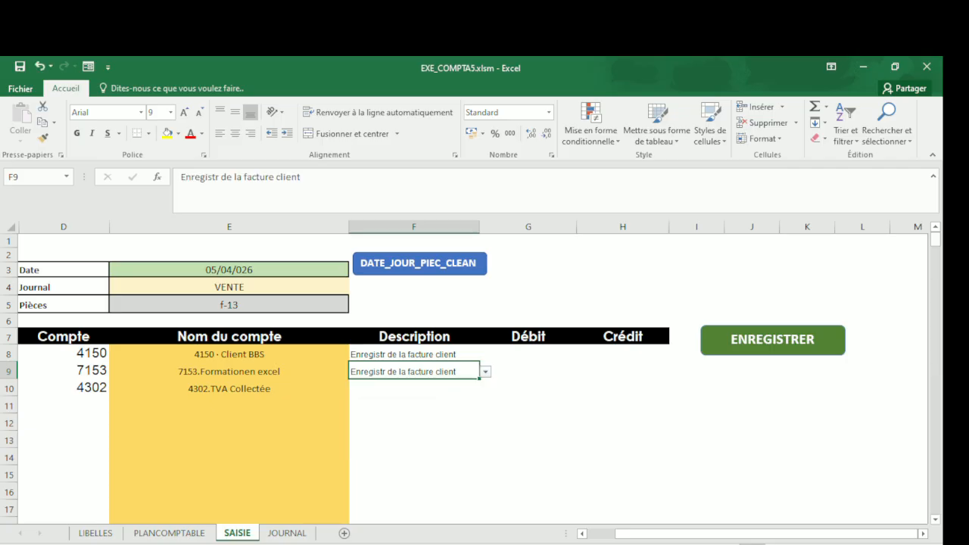
# Step: Choose "Enregistr de la facture client" as the Description for account 4302 in row 10
pyautogui.click(414, 387)
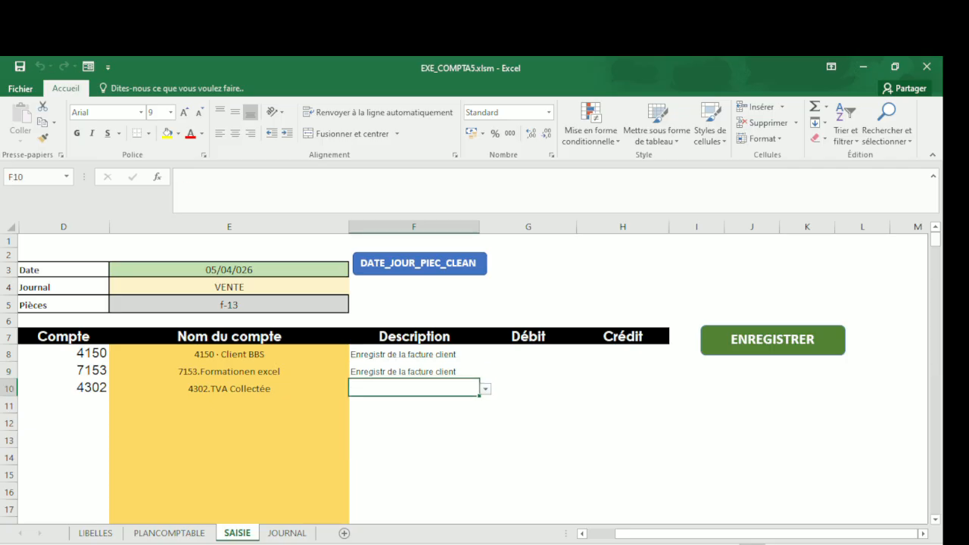
pyautogui.hotkey('alt', 'Down')
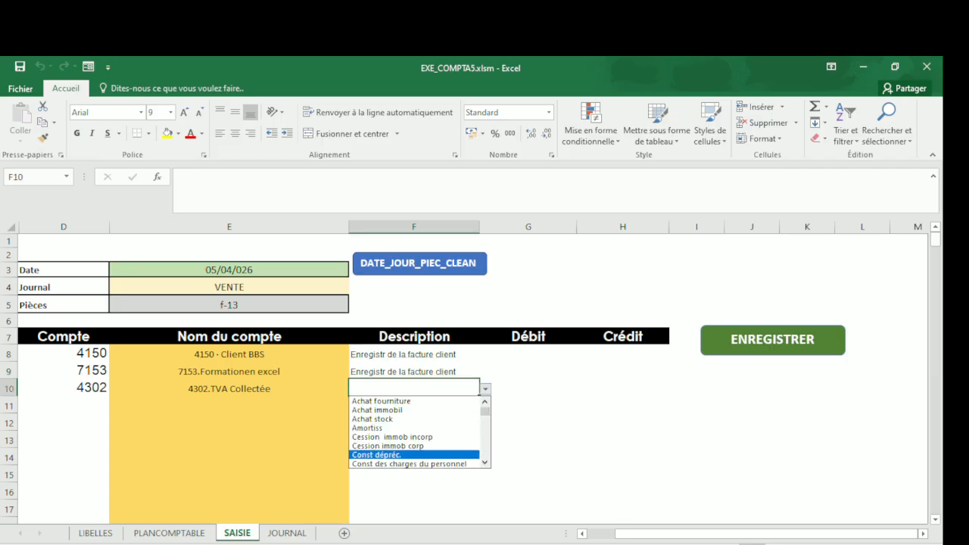
pyautogui.scroll(-5, 416, 431)
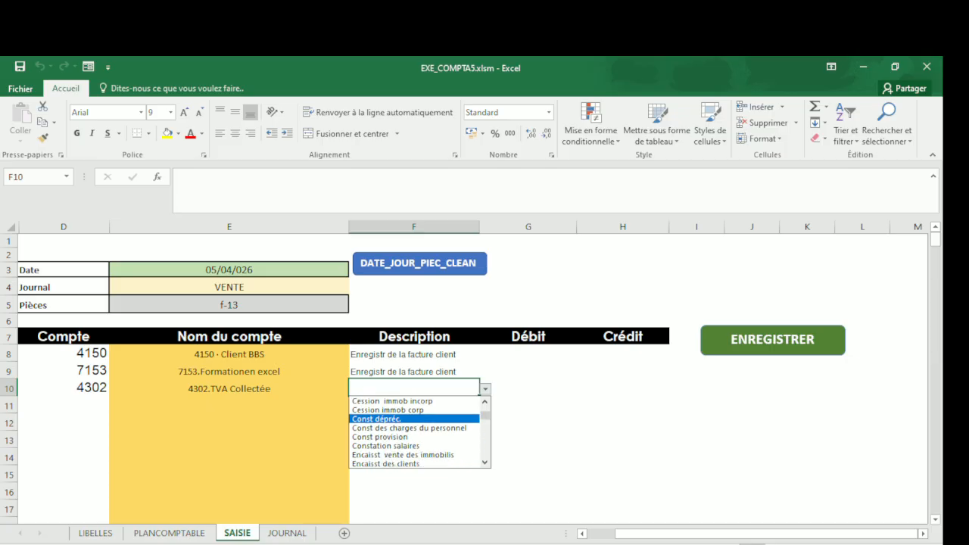
pyautogui.scroll(-1, 417, 431)
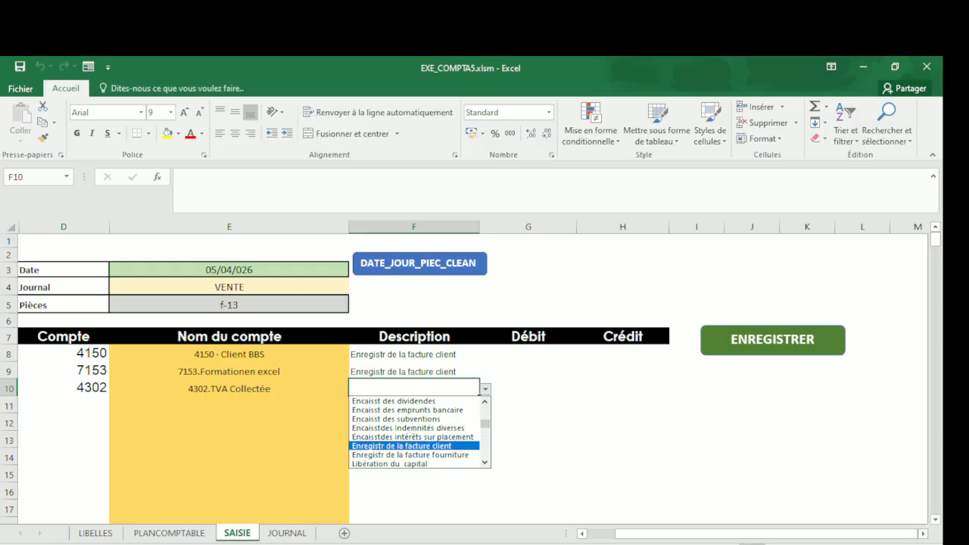
pyautogui.click(403, 446)
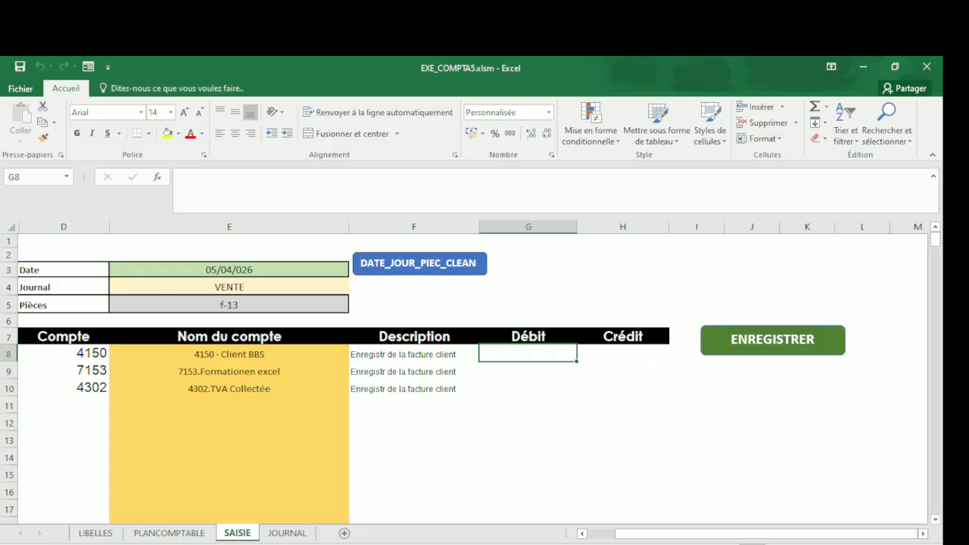
# Step: Enter 354000 as the Débit for account 4150 and 300000 as the Crédit for account 7153
pyautogui.write('354000')
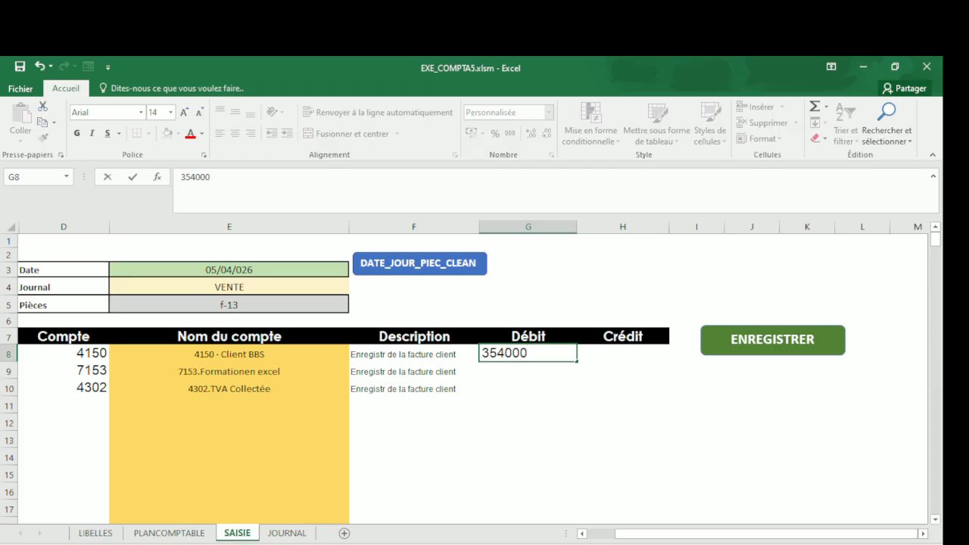
pyautogui.press('Return')
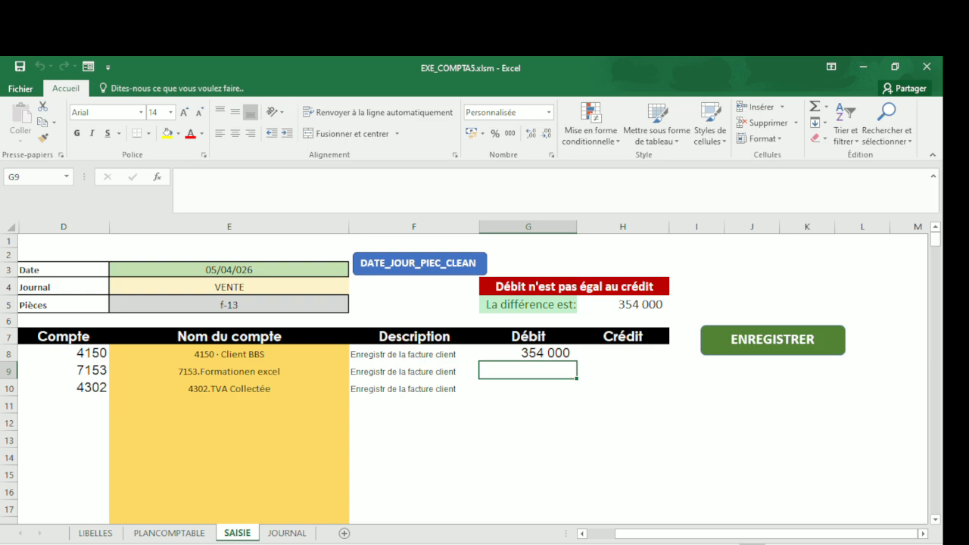
pyautogui.click(623, 370)
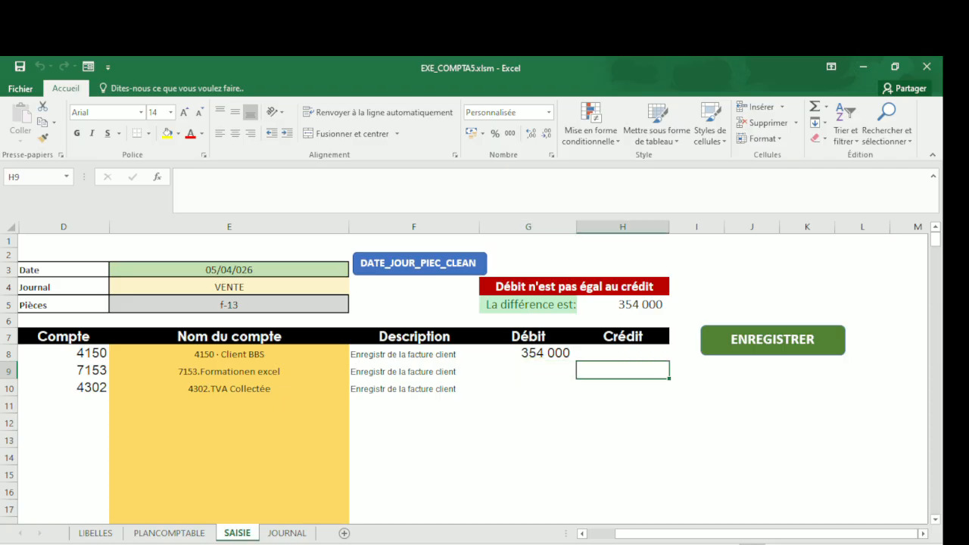
pyautogui.write('300000')
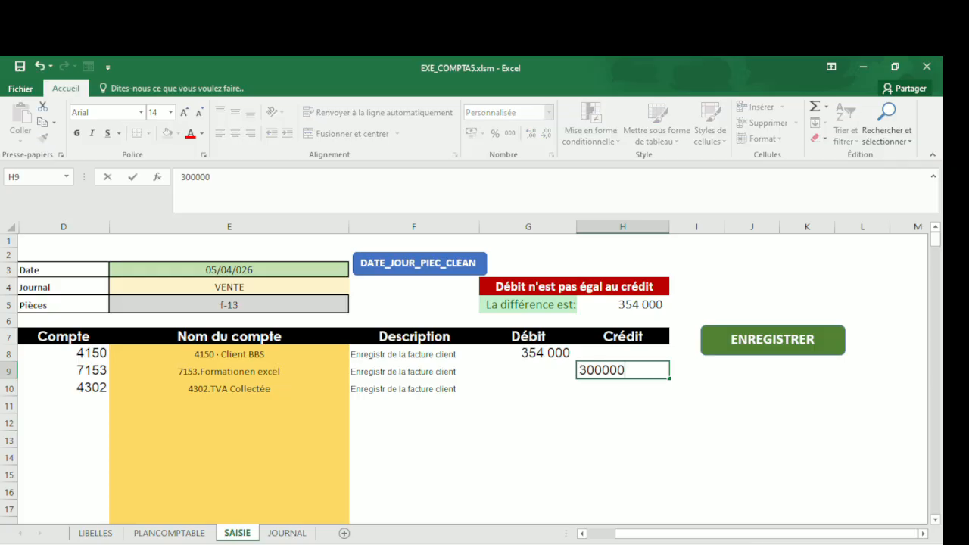
pyautogui.press('Return')
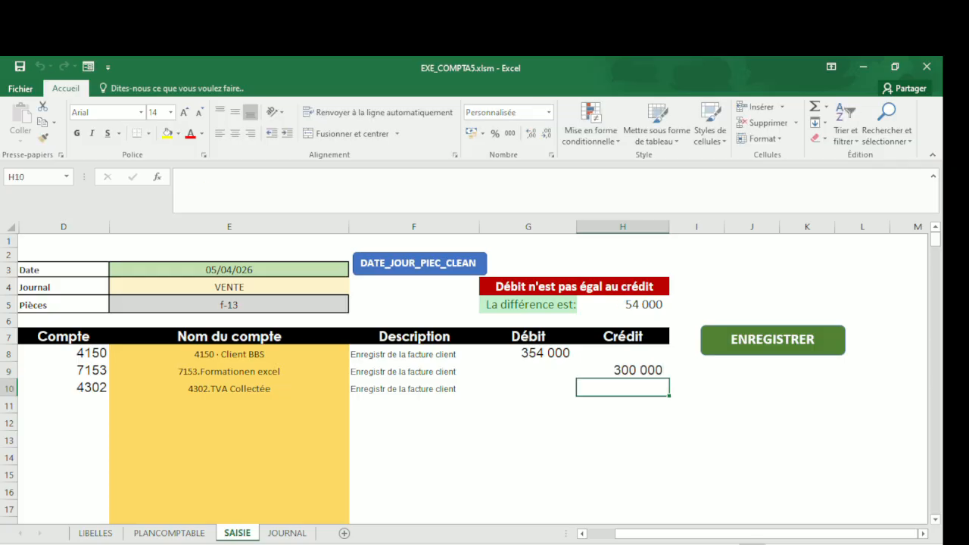
# Step: Enter 54000 as the Crédit for account 4302 and record the entry in the journal
pyautogui.write('5000')
pyautogui.press('BackSpace')
pyautogui.press('BackSpace')
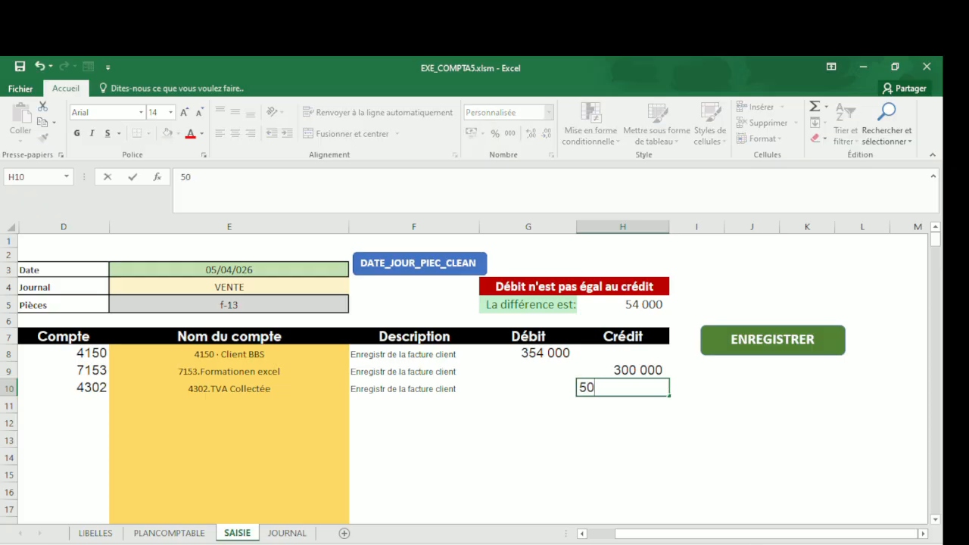
pyautogui.press('BackSpace')
pyautogui.write('4000')
pyautogui.press('Tab')
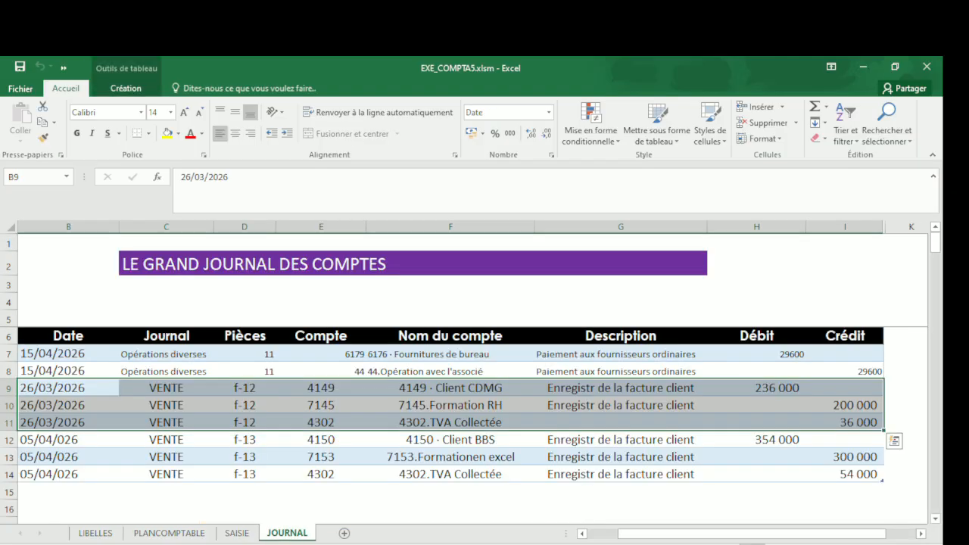
# Step: Select the three f-13 lines on the JOURNAL sheet for review and return to the SAISIE sheet
pyautogui.moveTo(68, 439); pyautogui.dragTo(845, 474)
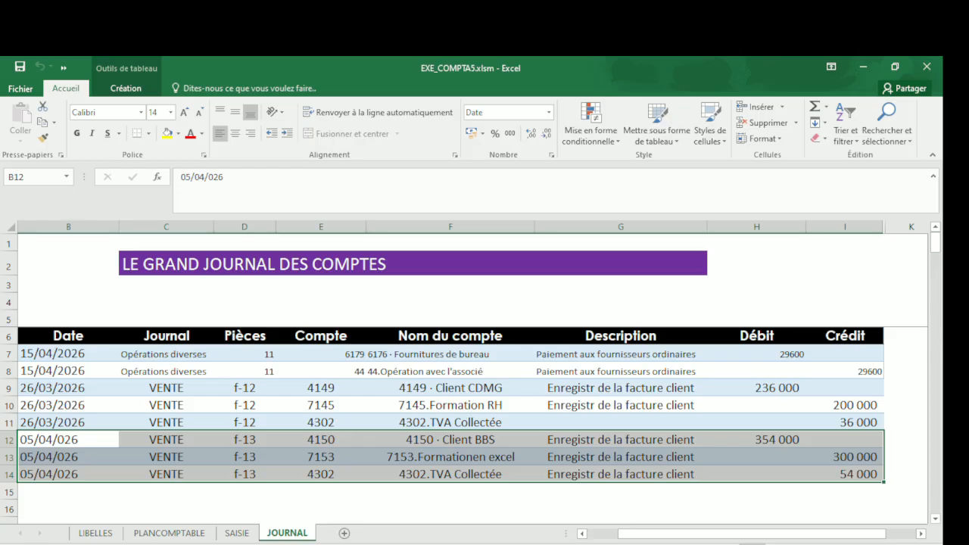
pyautogui.click(237, 533)
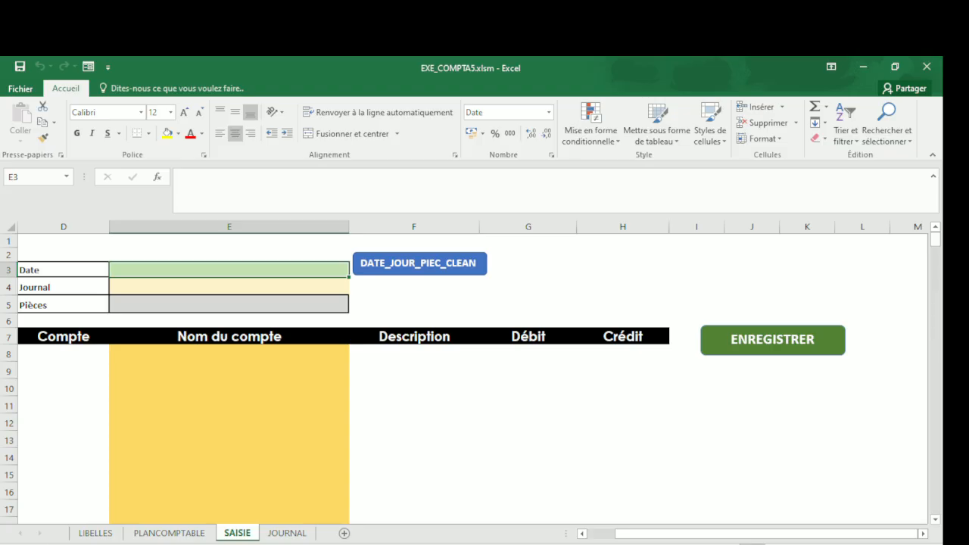
# Step: Enter 04/04/2026 as the Date of a new entry on the SAISIE sheet
pyautogui.write('04/')
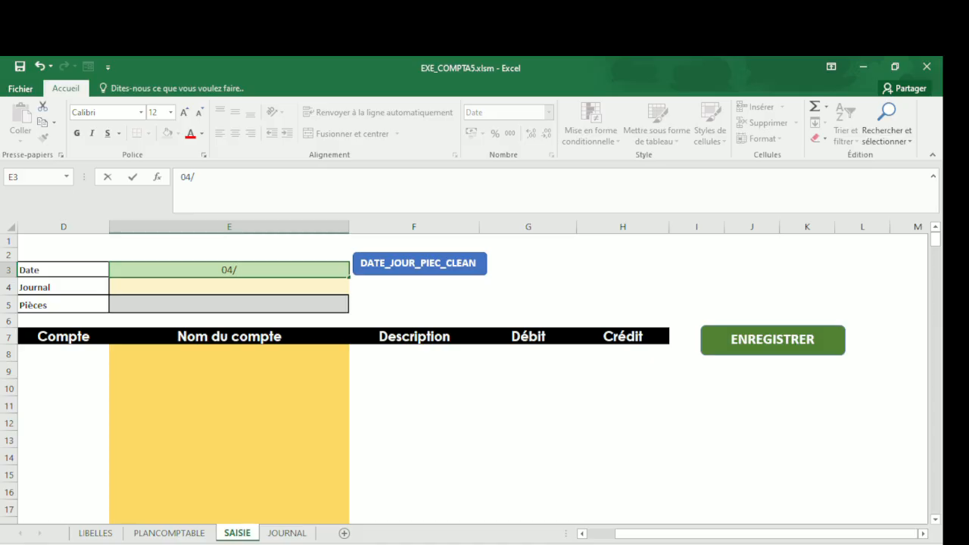
pyautogui.write('04/2026')
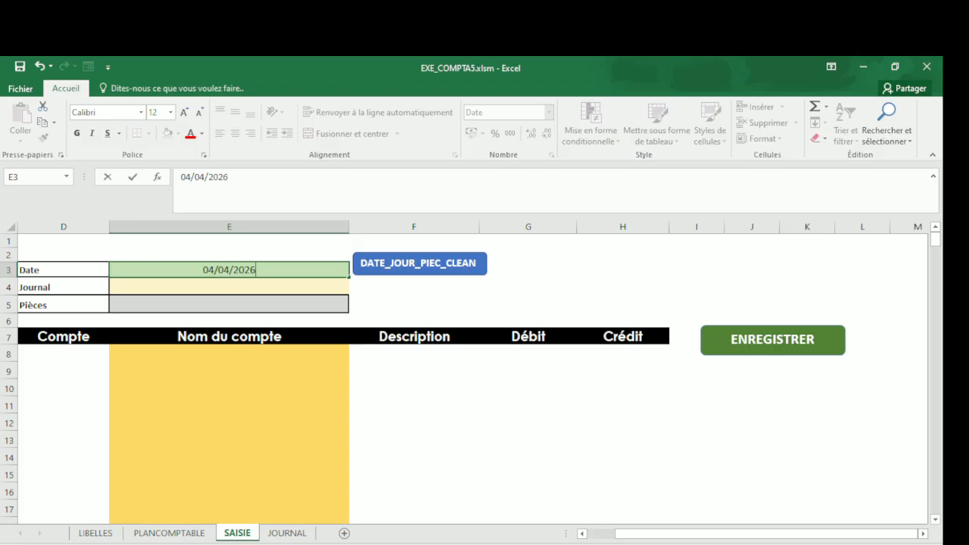
pyautogui.press('Return')
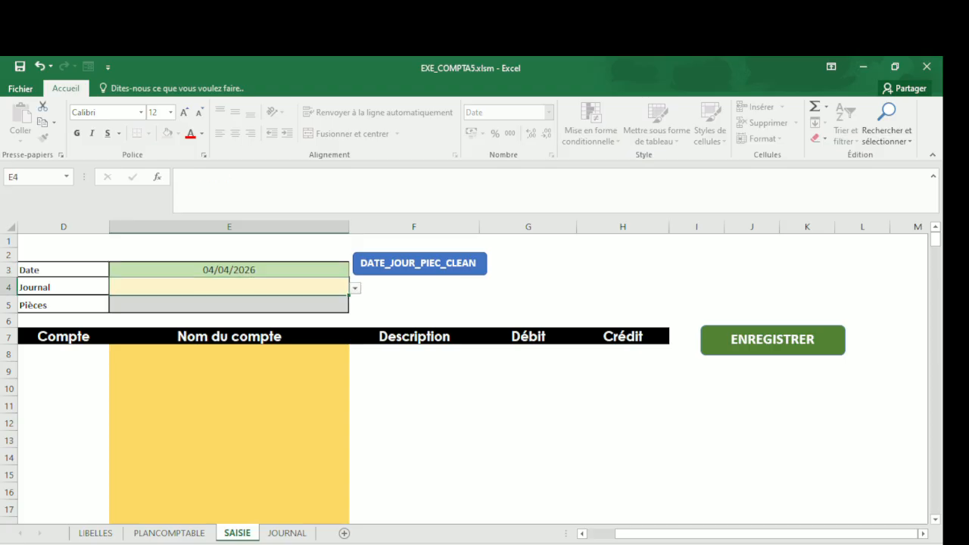
# Step: Choose CAISSE as the Journal of the new entry
pyautogui.hotkey('alt', 'Down')
pyautogui.press('Down')
pyautogui.press('Down')
pyautogui.press('Down')
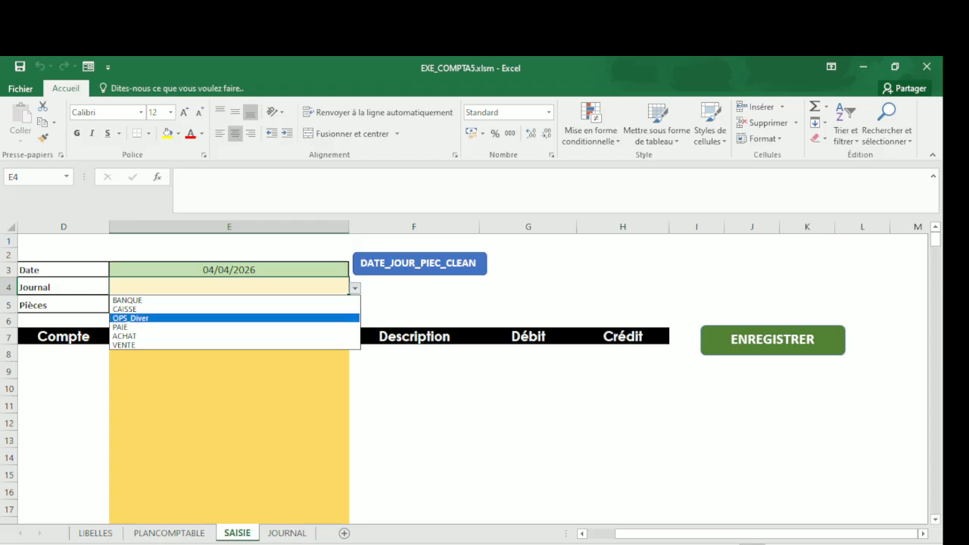
pyautogui.press('Up')
pyautogui.press('Return')
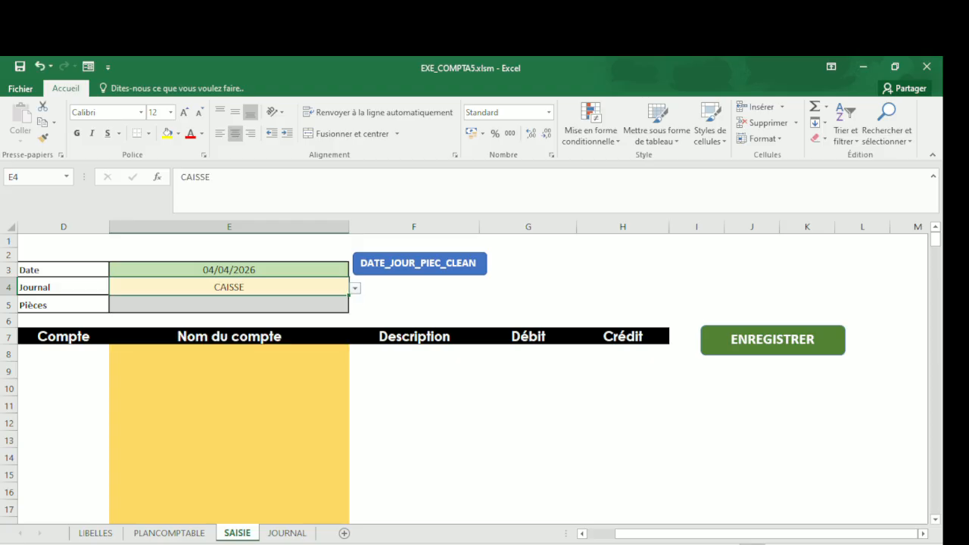
pyautogui.press('Return')
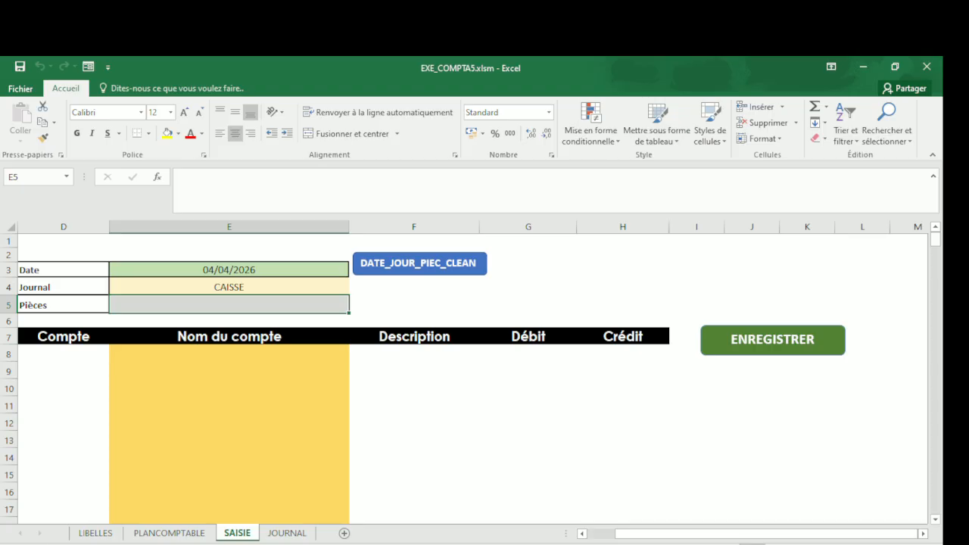
# Step: Enter B-452 as the Pièces reference of the new CAISSE entry
pyautogui.write('B')
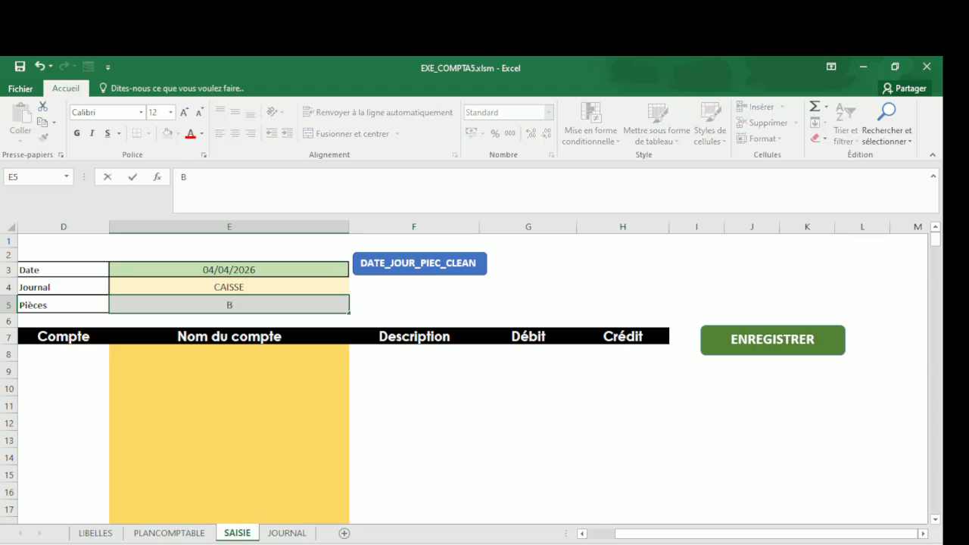
pyautogui.write('-452')
pyautogui.press('Return')
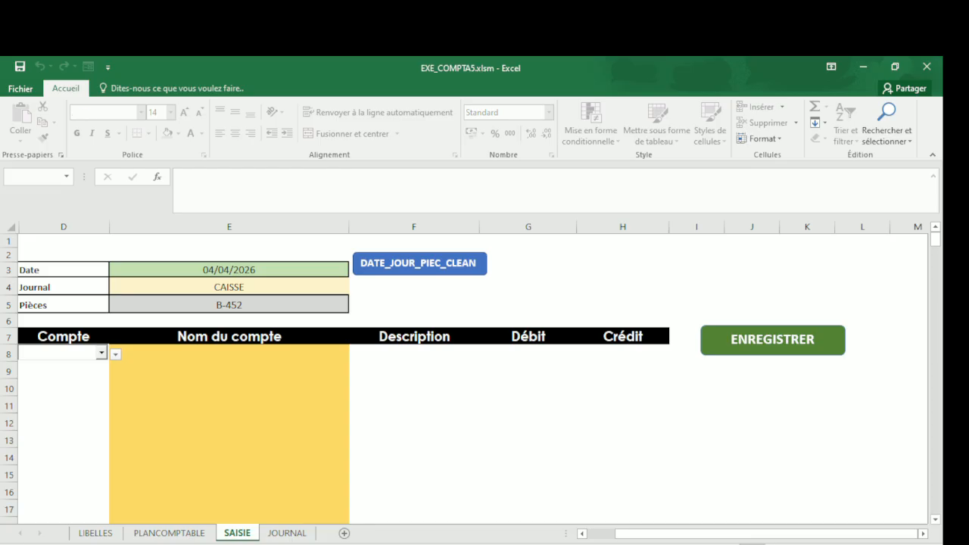
# Step: Enter 562 as the Compte of the first line of the CAISSE entry
pyautogui.write('56')
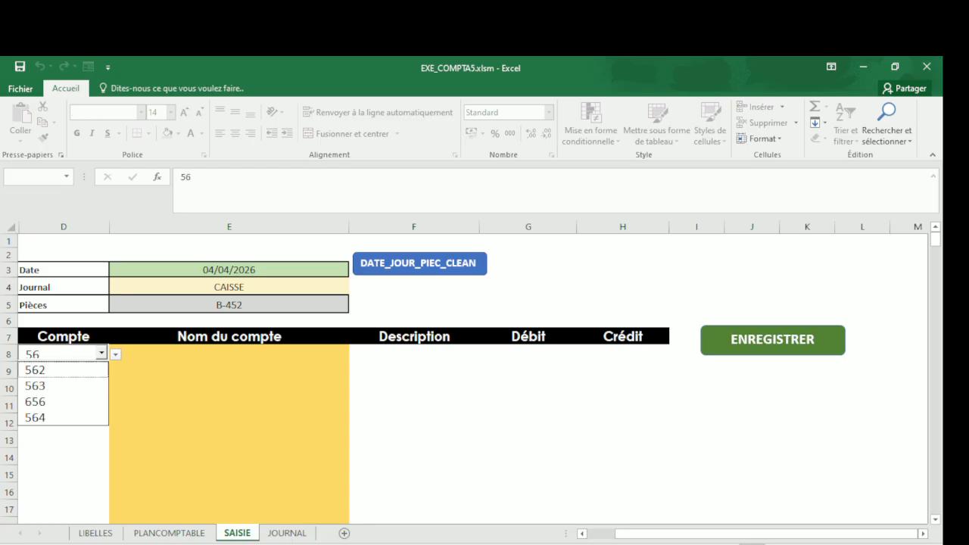
pyautogui.write('2')
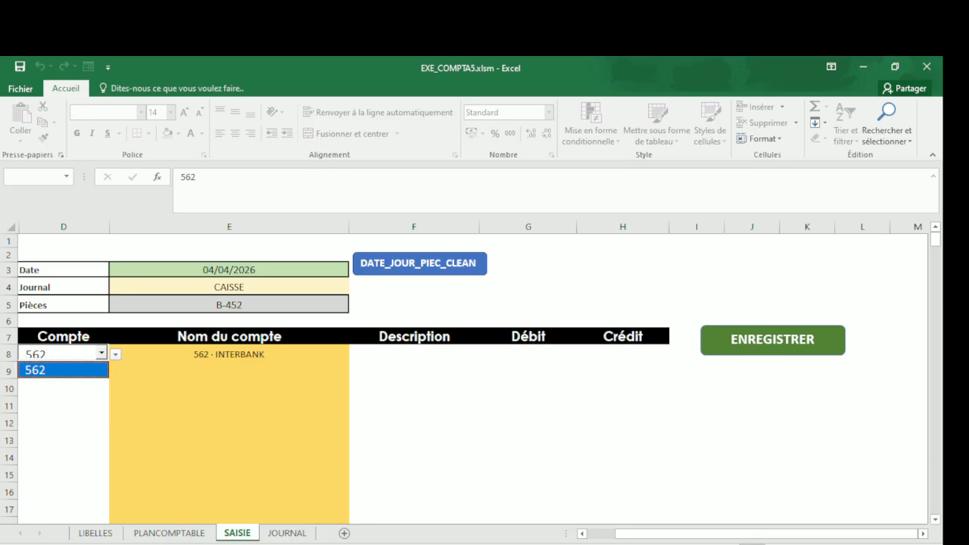
pyautogui.press('Escape')
pyautogui.press('Return')
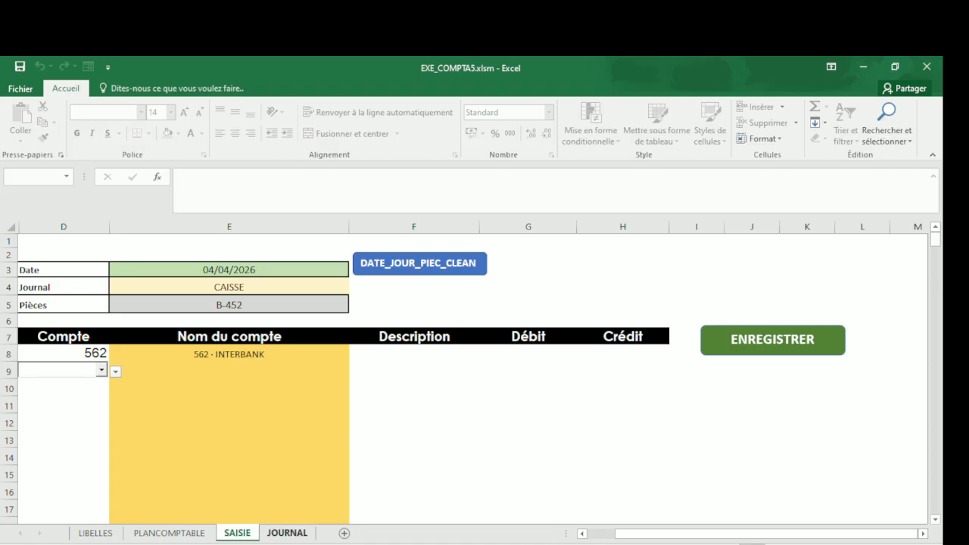
# Step: Check the client's account number on the JOURNAL sheet and enter 4149 as the second line's Compte on the SAISIE sheet
pyautogui.click(287, 533)
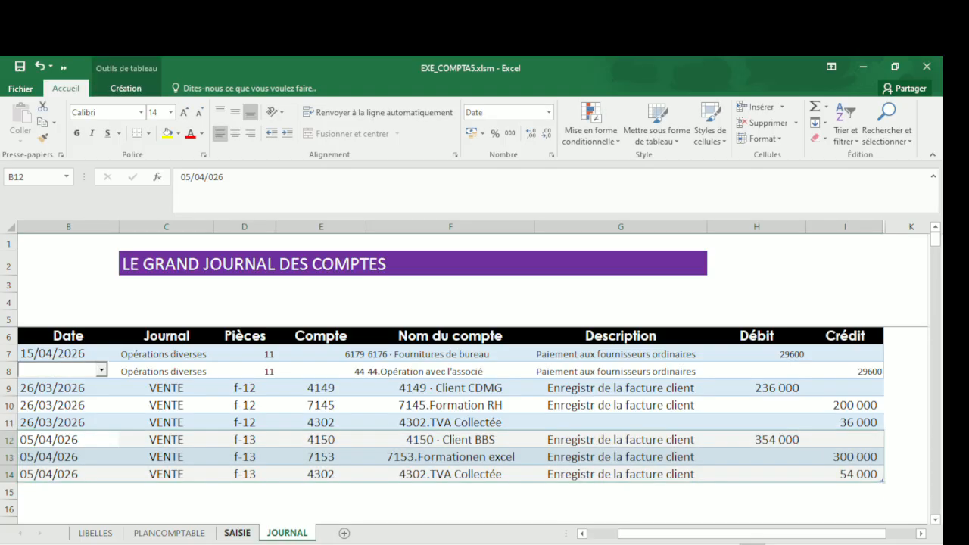
pyautogui.write('4')
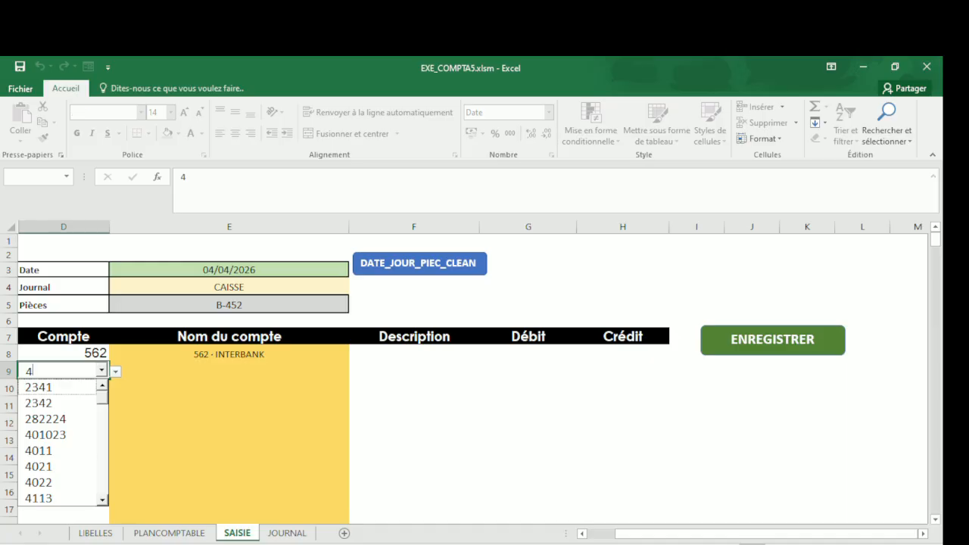
pyautogui.write('149')
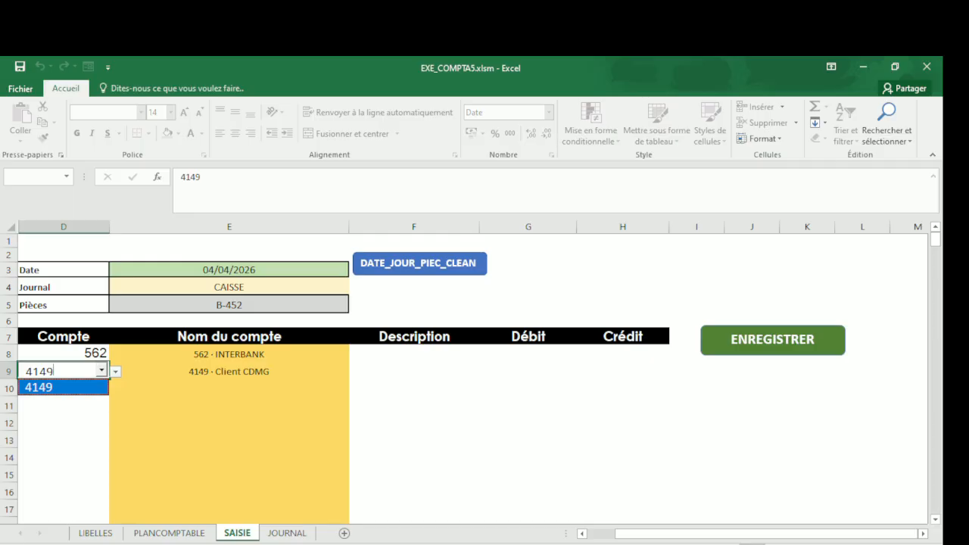
pyautogui.press('Return')
# Step: Choose "Encaisst des clients" as the Description of the account 562 line
pyautogui.click(413, 354)
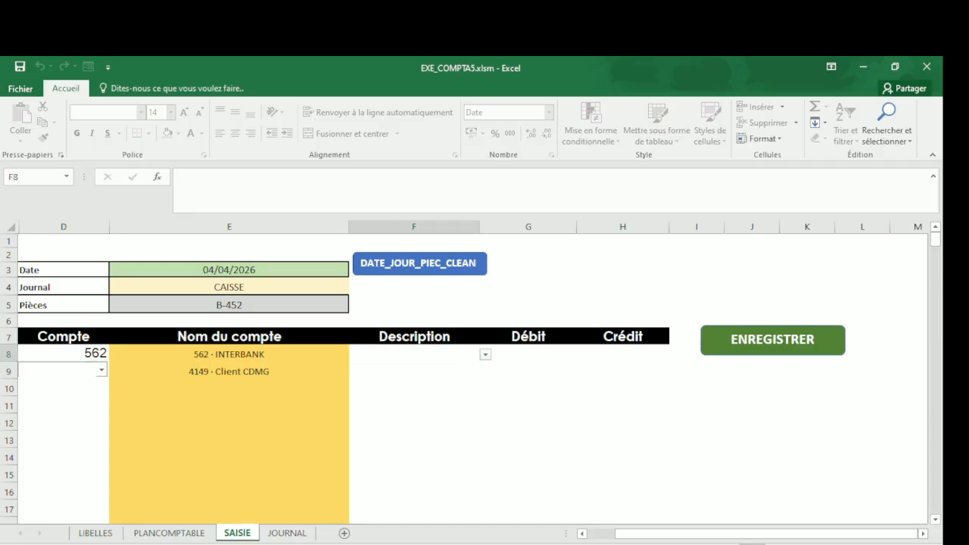
pyautogui.hotkey('alt', 'Down')
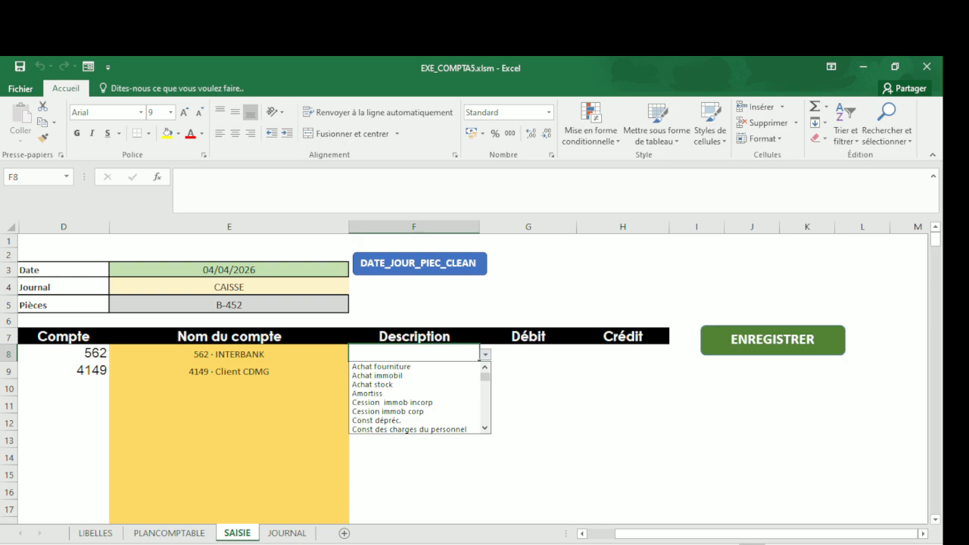
pyautogui.press('Down')
pyautogui.press('Down')
pyautogui.press('Down')
pyautogui.press('Down')
pyautogui.press('Down')
pyautogui.press('Down')
pyautogui.press('Down')
pyautogui.press('Down')
pyautogui.press('Down')
pyautogui.press('Down')
pyautogui.press('Down')
pyautogui.press('Down')
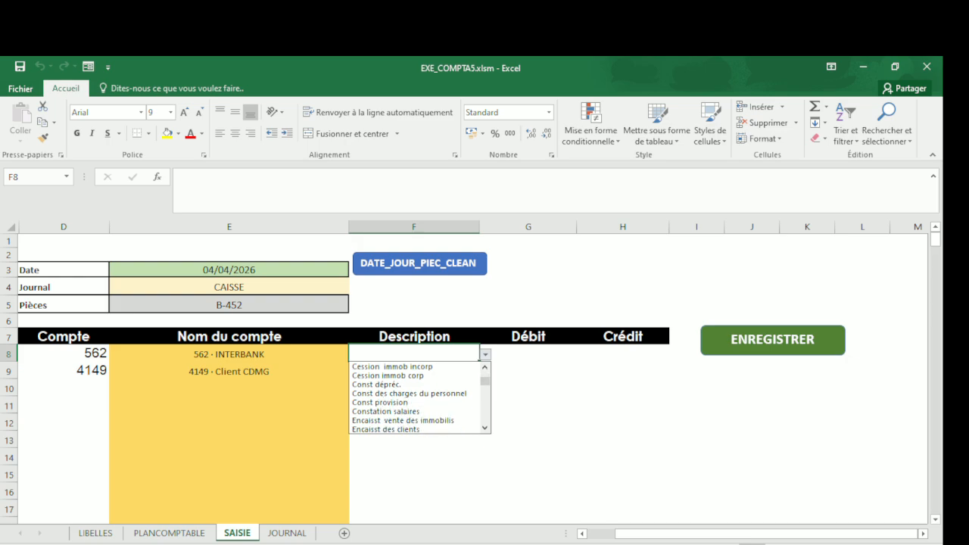
pyautogui.press('Return')
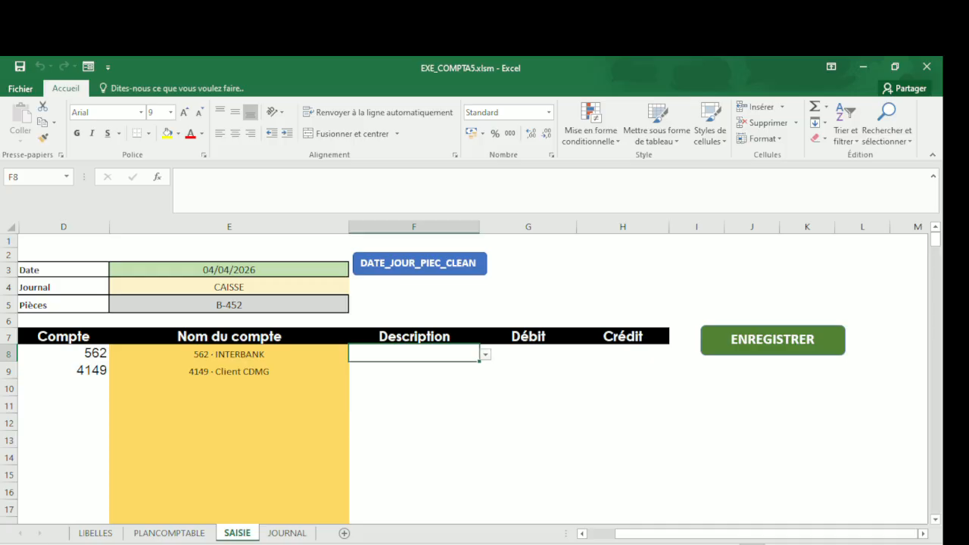
pyautogui.press('Return')
# Step: Choose "Encaisst des clients" as the Description of the account 4149 line
pyautogui.hotkey('alt', 'Down')
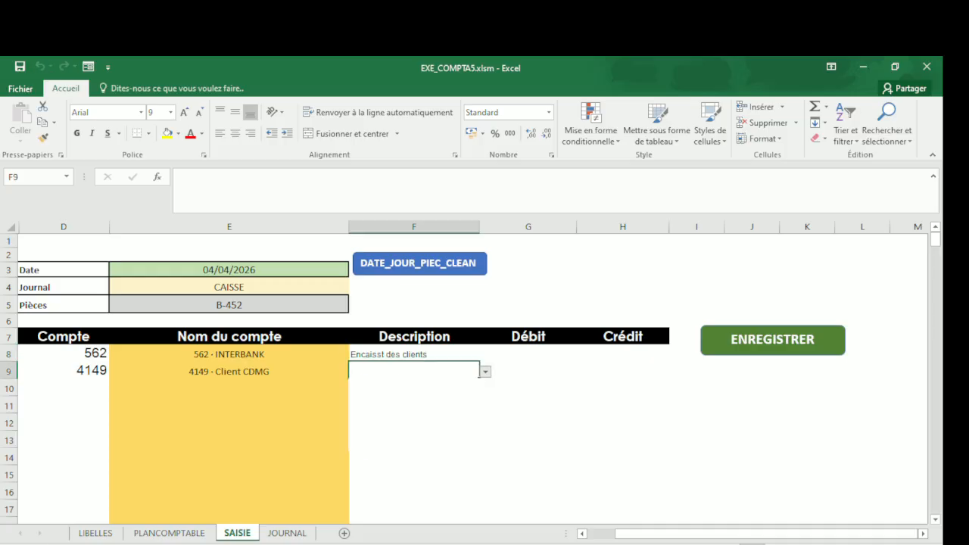
pyautogui.press('Down')
pyautogui.press('Down')
pyautogui.press('Down')
pyautogui.press('Down')
pyautogui.press('Down')
pyautogui.press('Down')
pyautogui.press('Down')
pyautogui.press('Down')
pyautogui.press('Down')
pyautogui.press('Down')
pyautogui.press('Down')
pyautogui.press('Down')
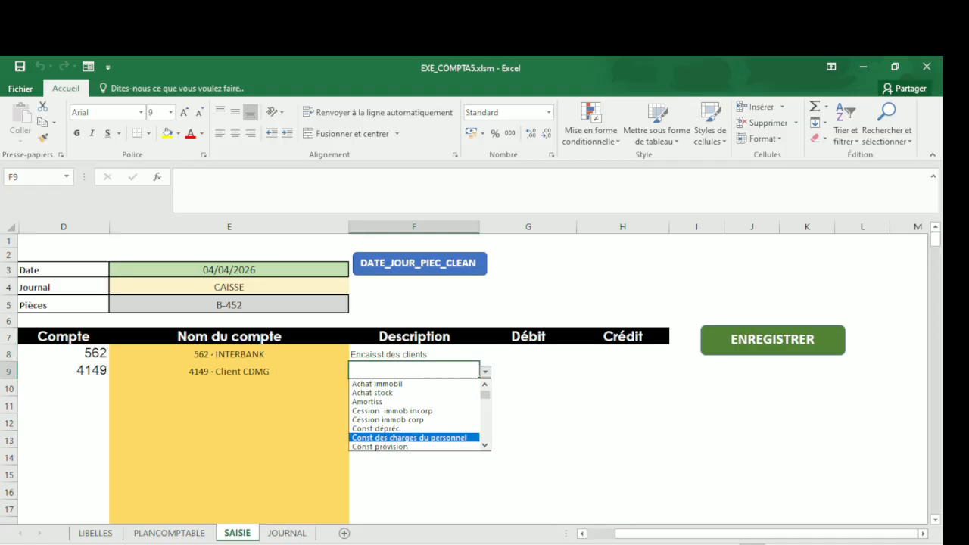
pyautogui.press('Return')
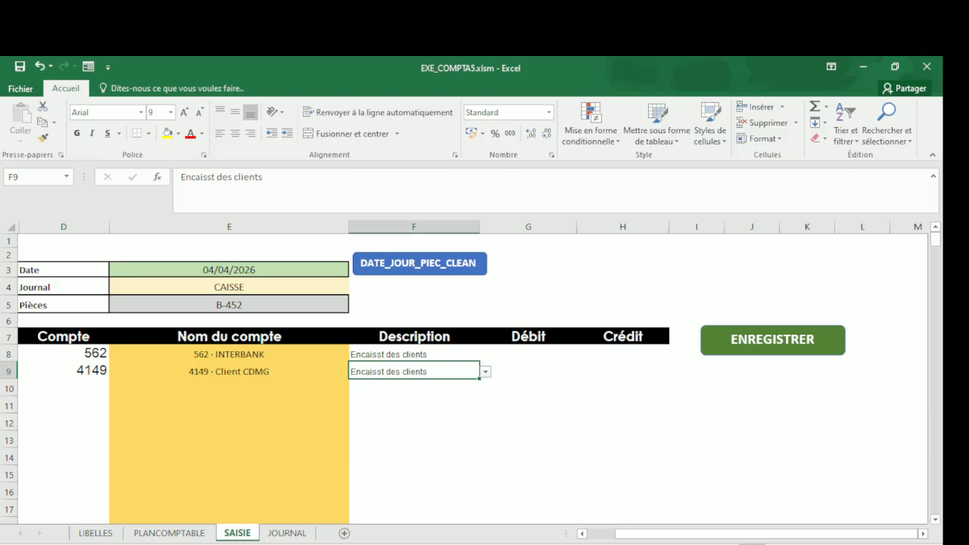
# Step: Enter 236000 as Débit for account 562 and as Crédit for account 4149, and record the entry in the journal
pyautogui.click(528, 353)
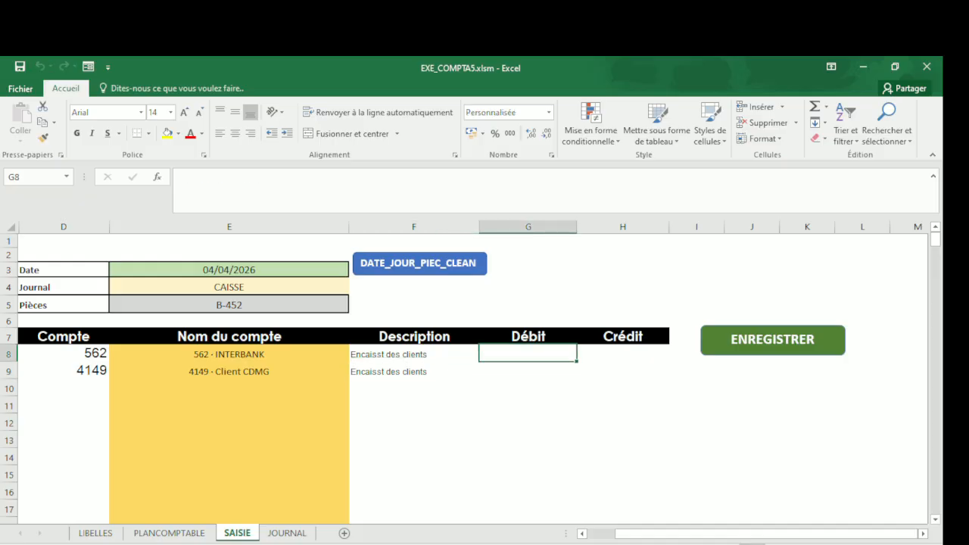
pyautogui.write('23')
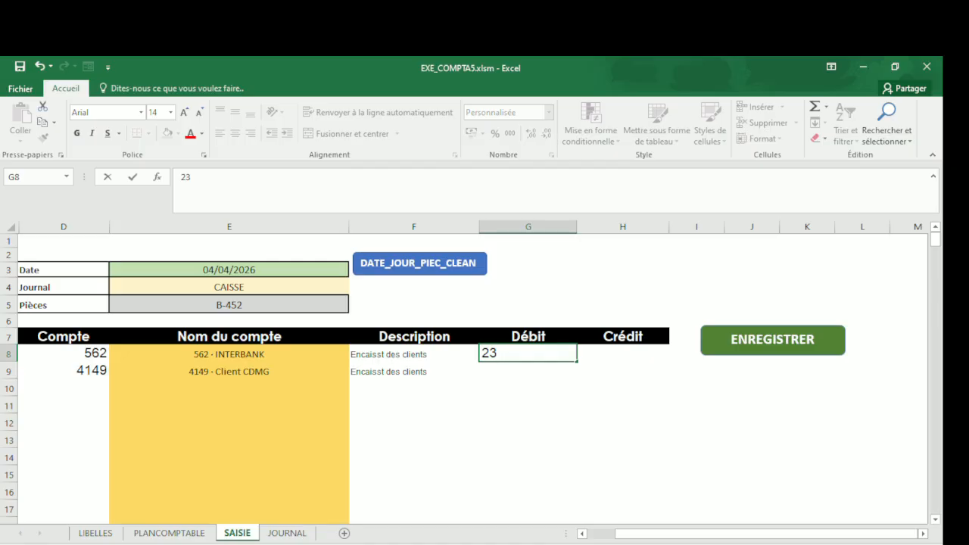
pyautogui.write('6000')
pyautogui.click(622, 370)
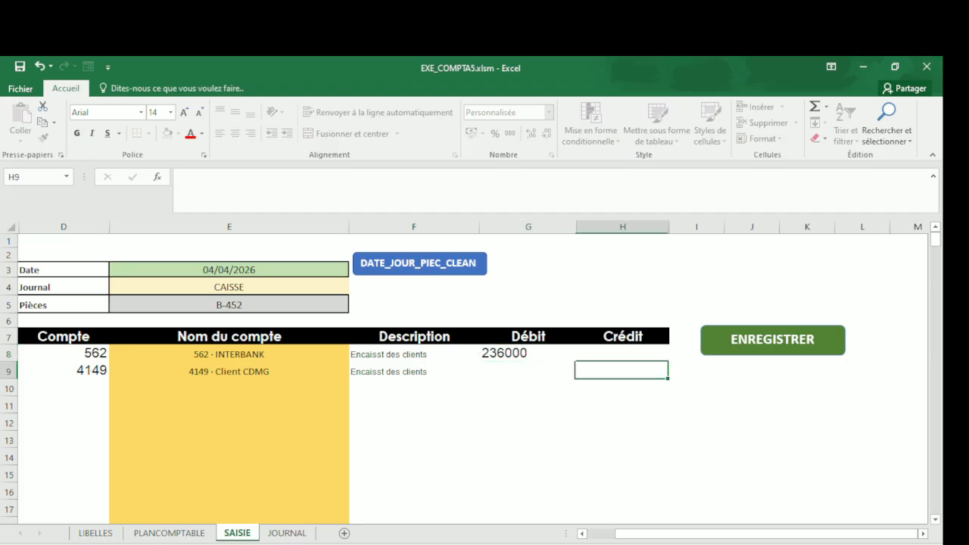
pyautogui.write('236')
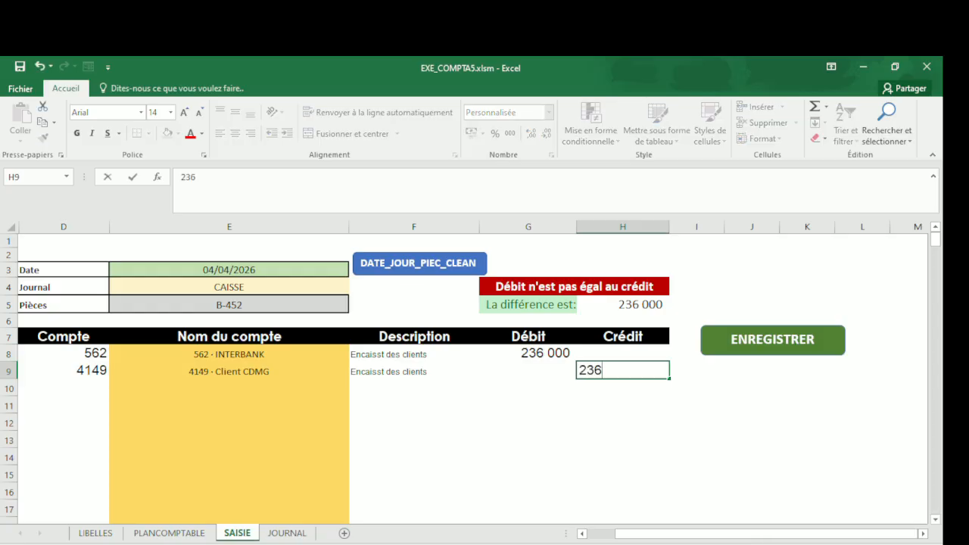
pyautogui.write('000')
pyautogui.press('Return')
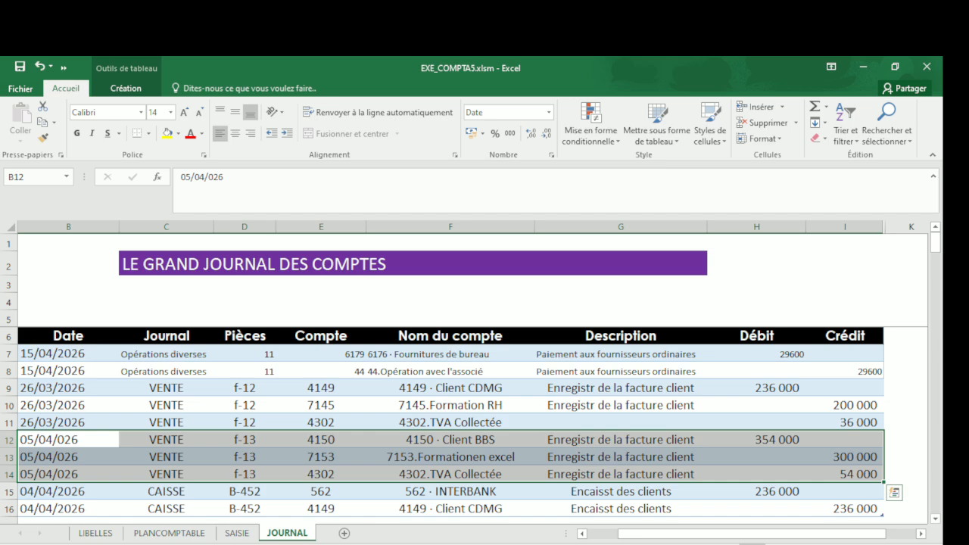
# Step: Examine the recorded B-452 lines on the JOURNAL sheet against the CDMG and BBS client invoice lines
pyautogui.click(756, 491)
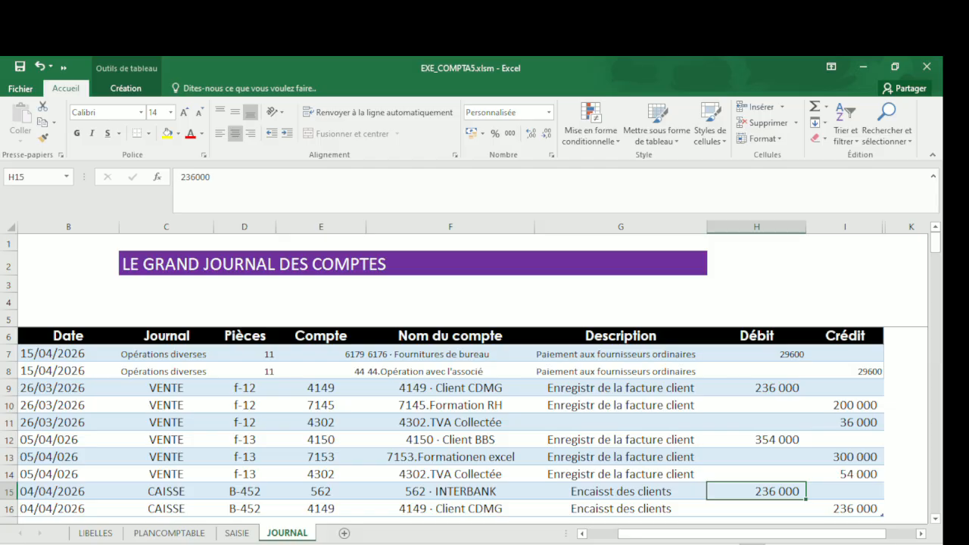
pyautogui.click(320, 508)
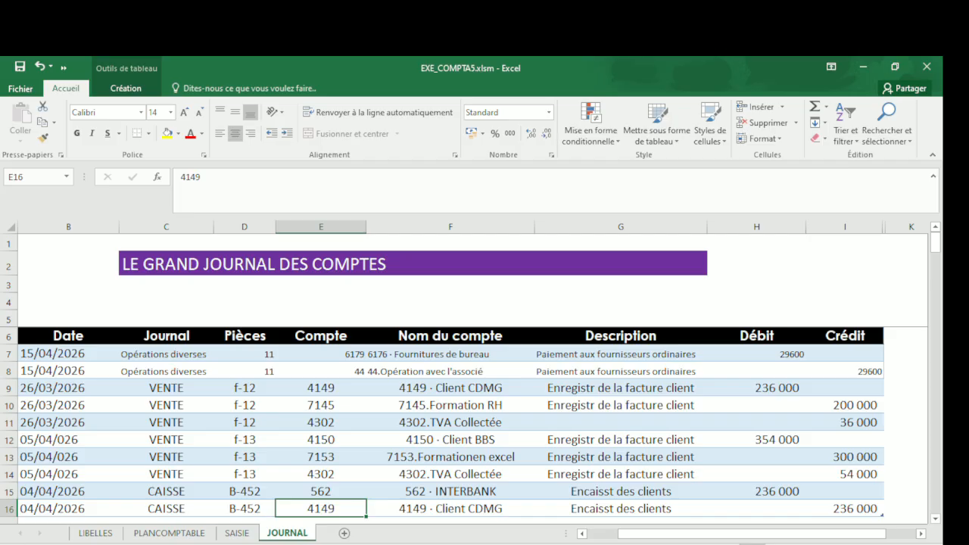
pyautogui.click(450, 387)
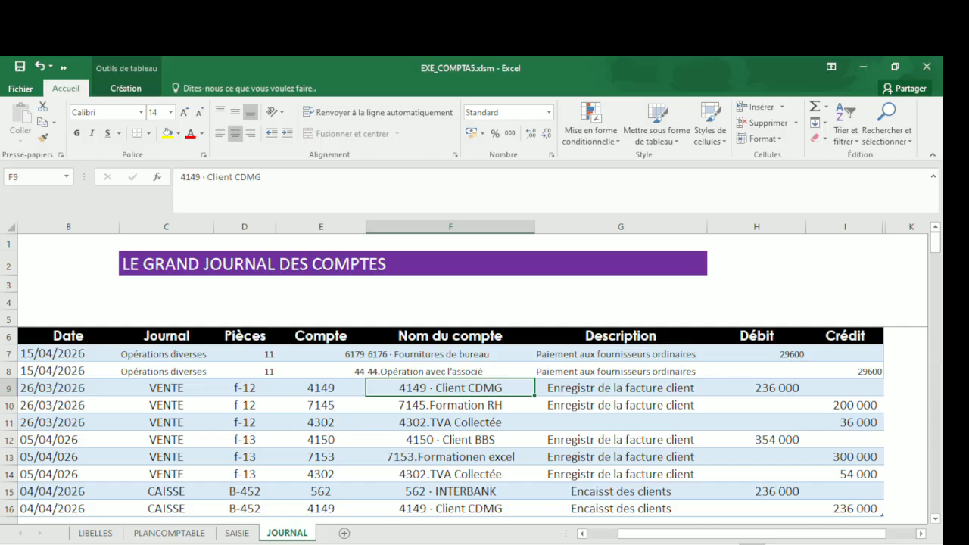
pyautogui.press('Down')
pyautogui.press('Down')
pyautogui.press('Down')
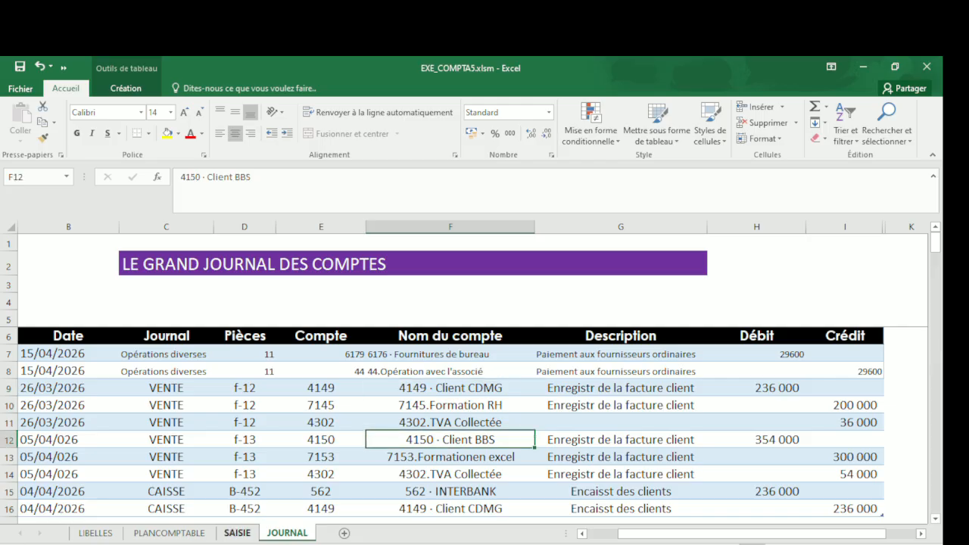
# Step: Start a new entry on the SAISIE sheet with 06/04/2026 as Date and BANQUE as Journal
pyautogui.click(237, 533)
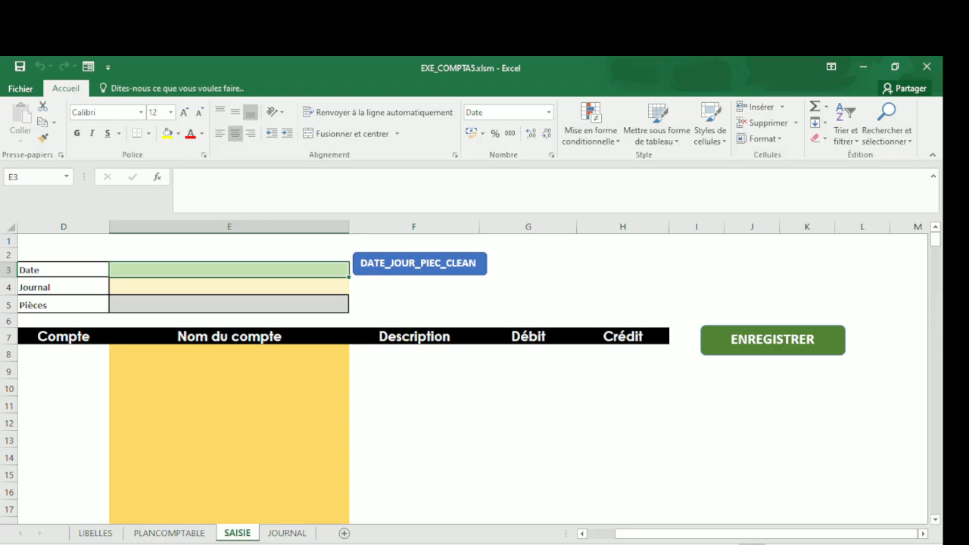
pyautogui.write('06/')
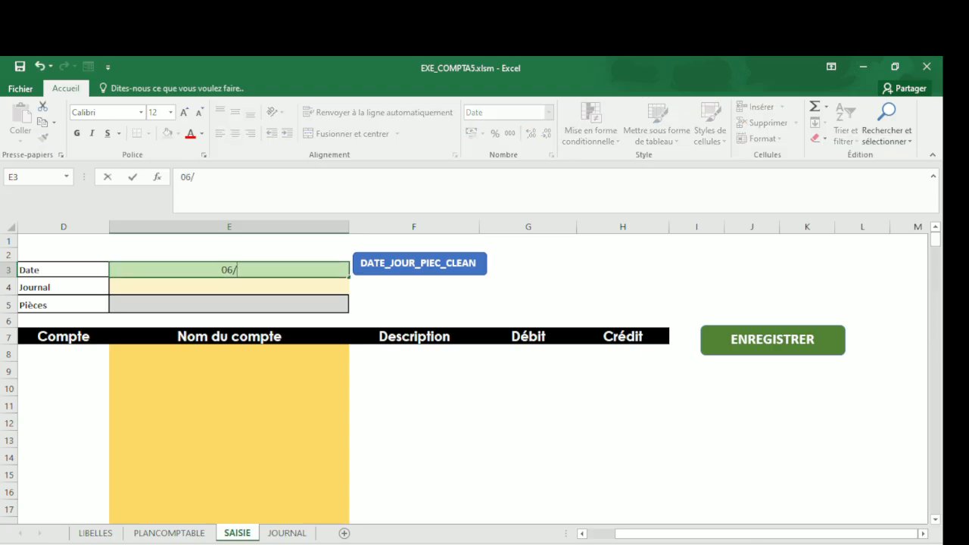
pyautogui.write('04/2026')
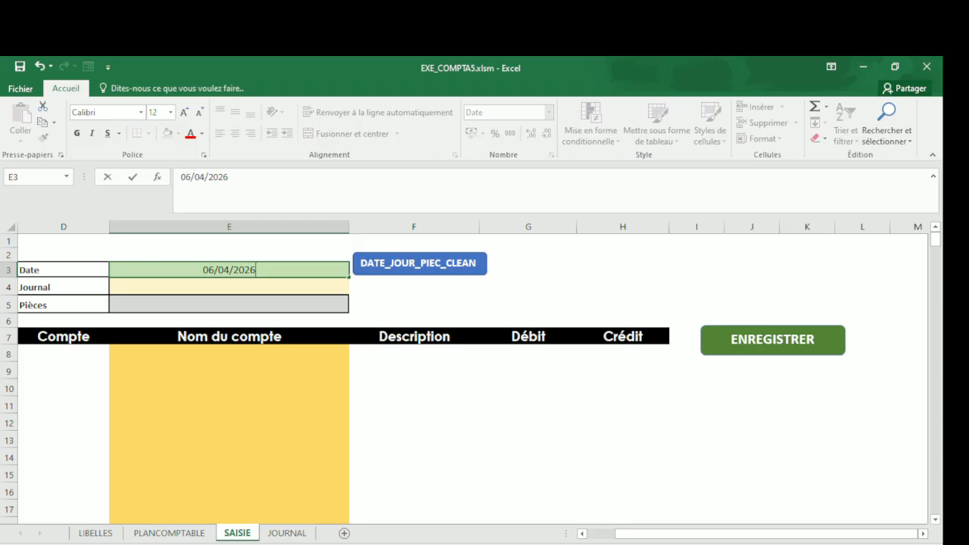
pyautogui.press('Return')
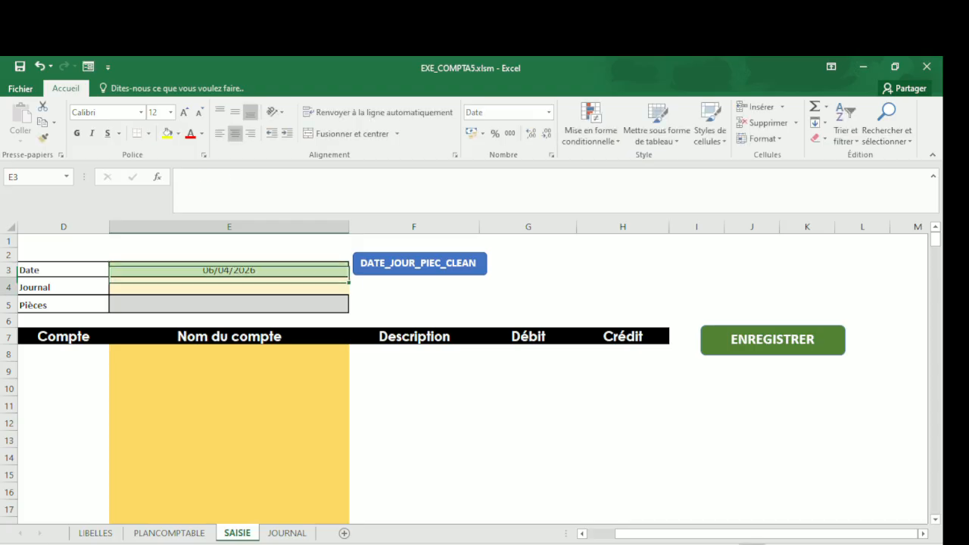
pyautogui.hotkey('alt', 'Down')
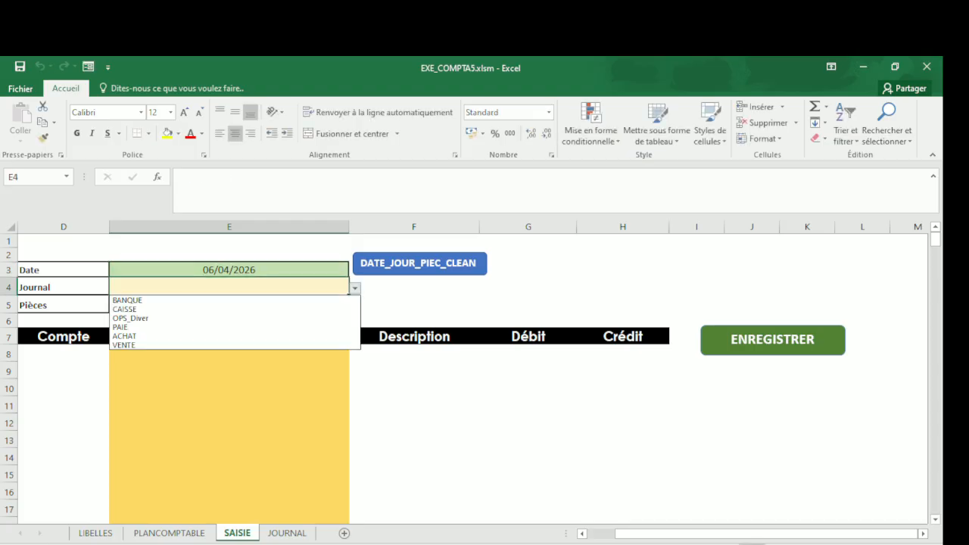
pyautogui.press('Return')
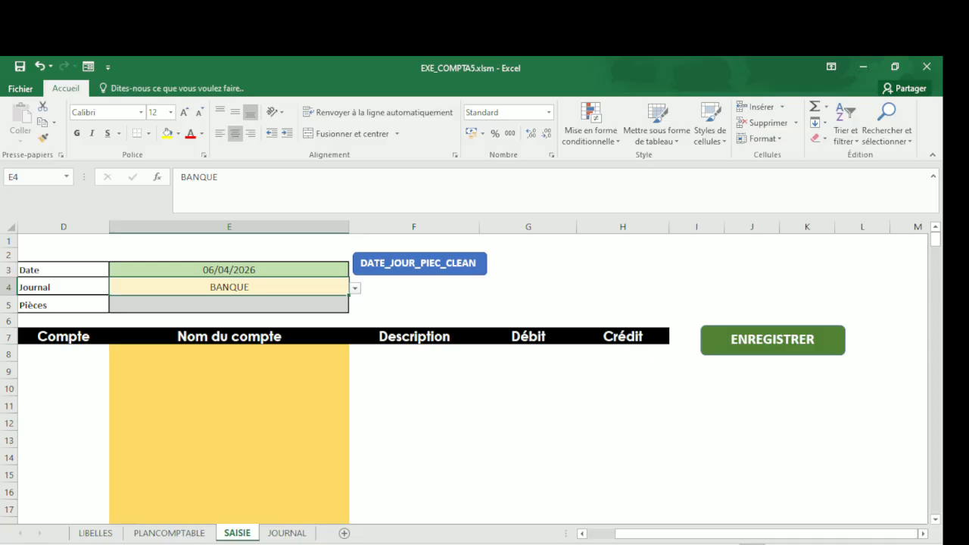
pyautogui.press('Return')
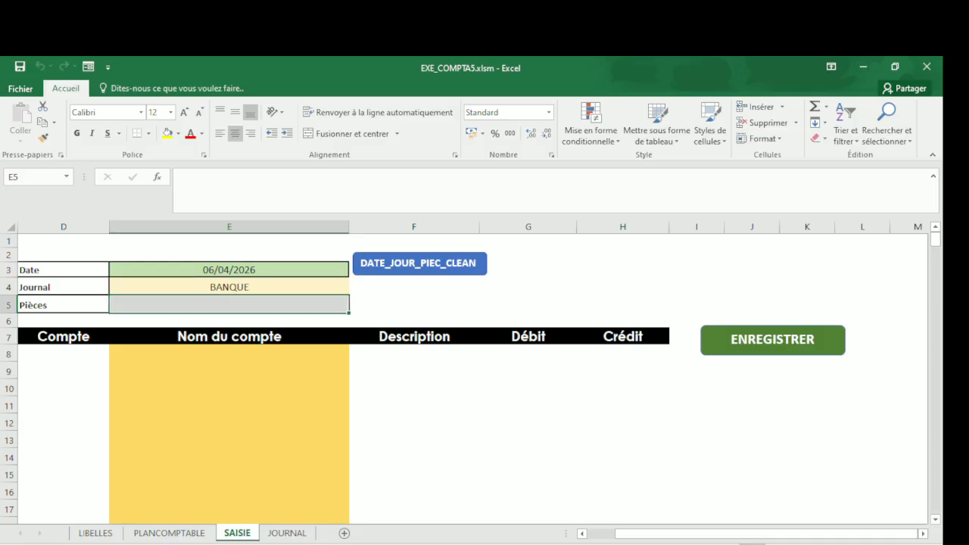
# Step: Enter B-563 as the Pièces reference of the new BANQUE entry
pyautogui.write('B')
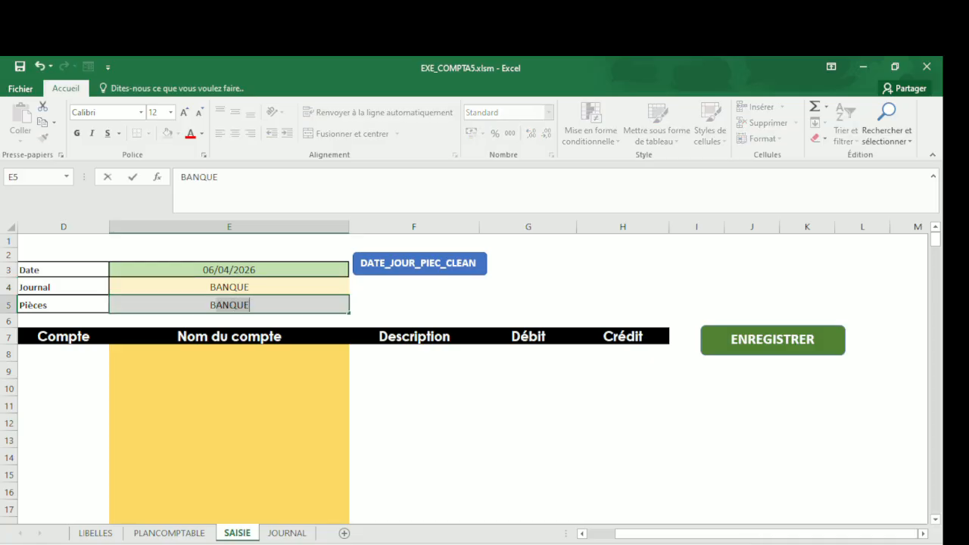
pyautogui.write('-563')
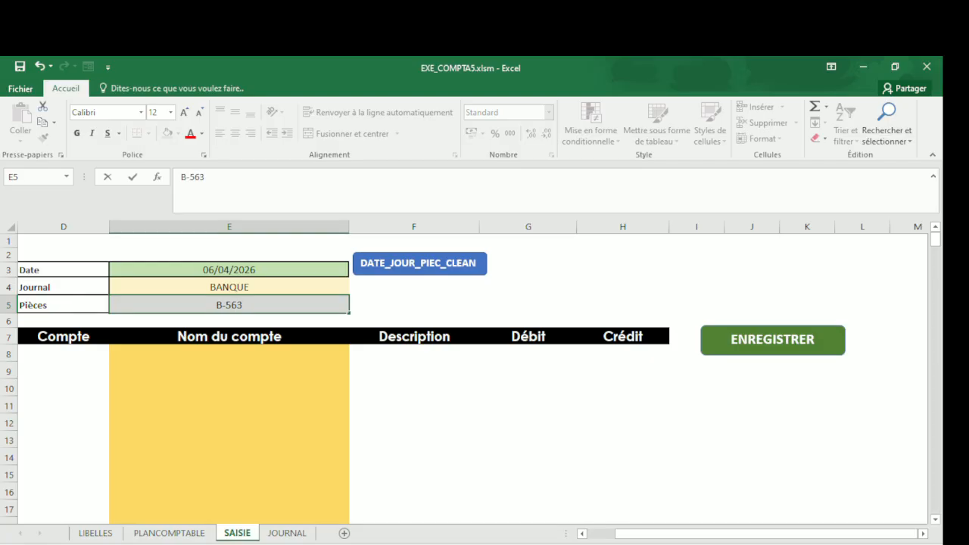
pyautogui.press('Return')
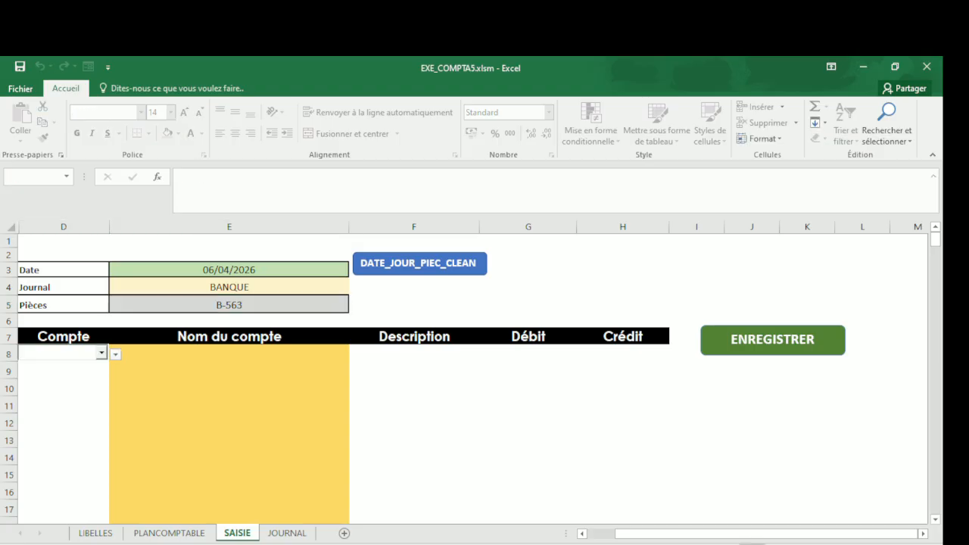
# Step: Enter accounts 562 and 4150 on the first two Compte lines of the BANQUE entry
pyautogui.write('562')
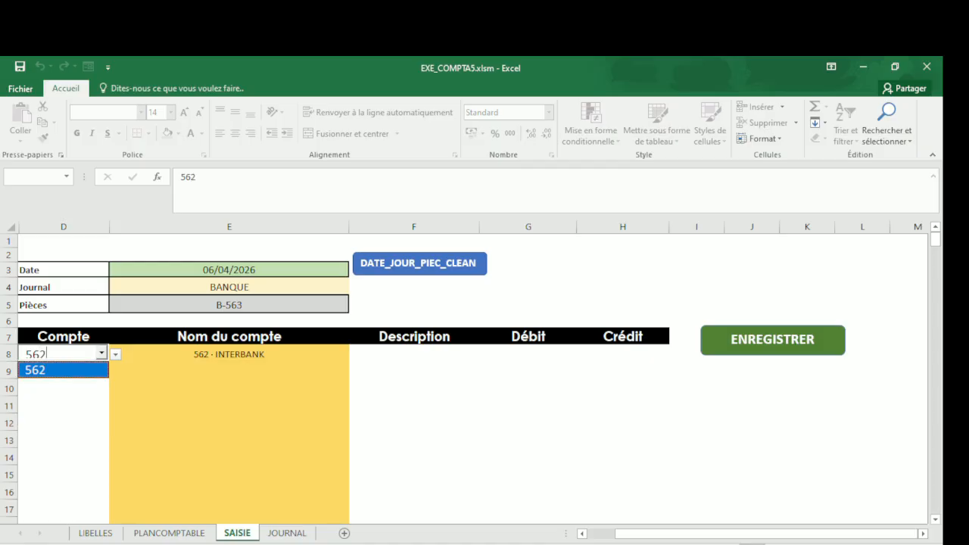
pyautogui.press('Return')
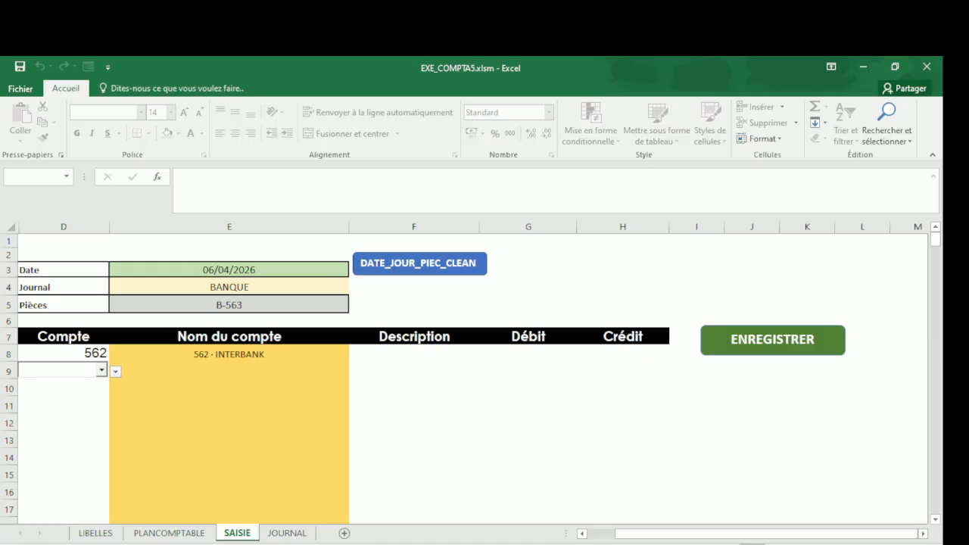
pyautogui.write('4150')
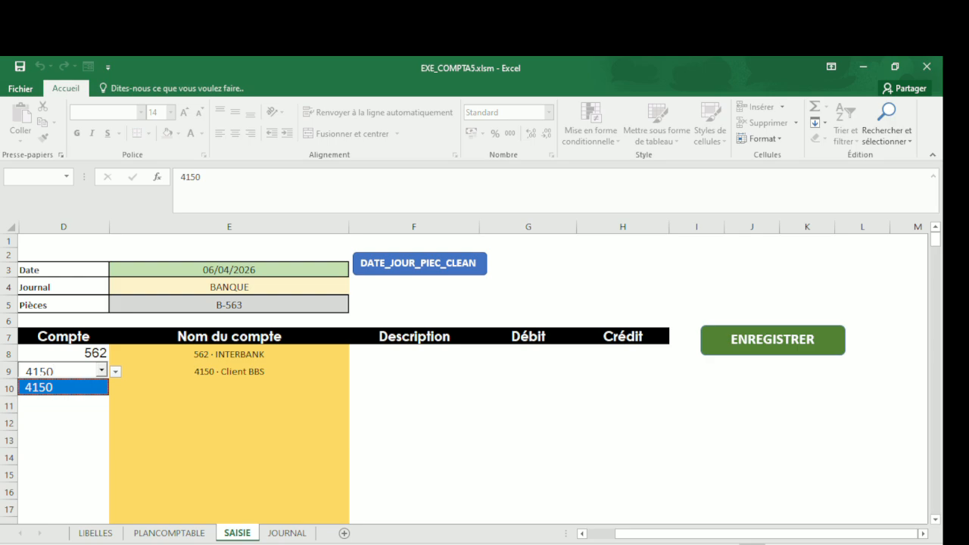
pyautogui.press('Escape')
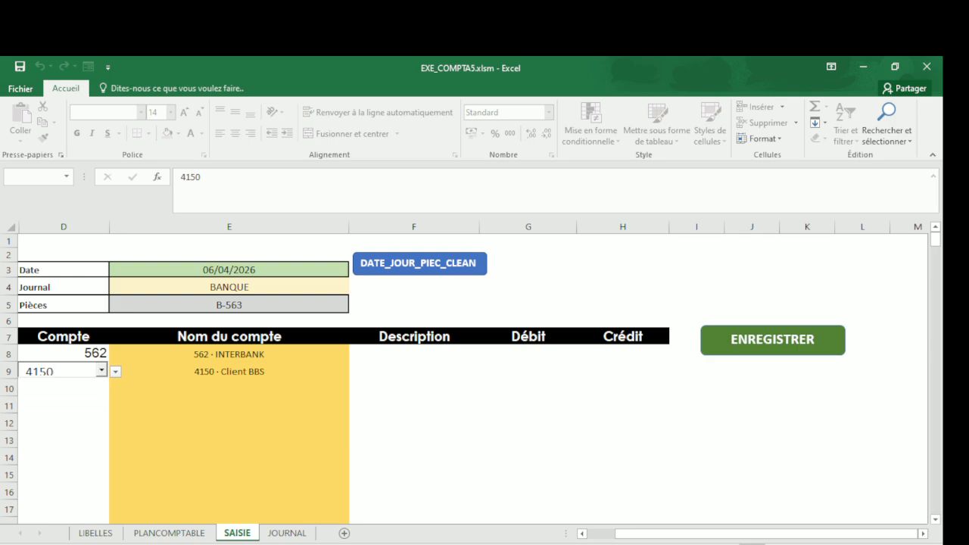
pyautogui.press('Return')
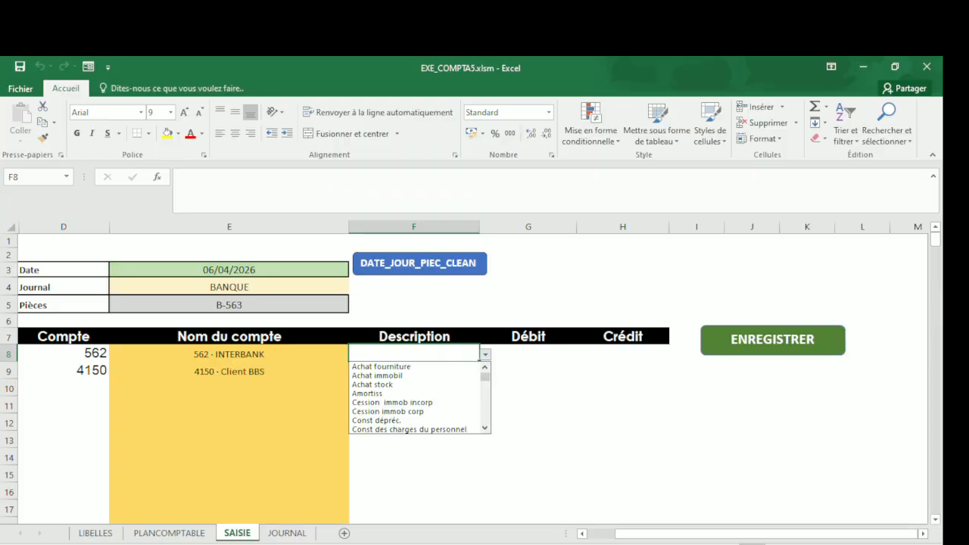
# Step: Choose "Encaisst des clients" as the Description for both the 562 and 4150 lines
pyautogui.press('Down')
pyautogui.scroll(-4, 419, 398)
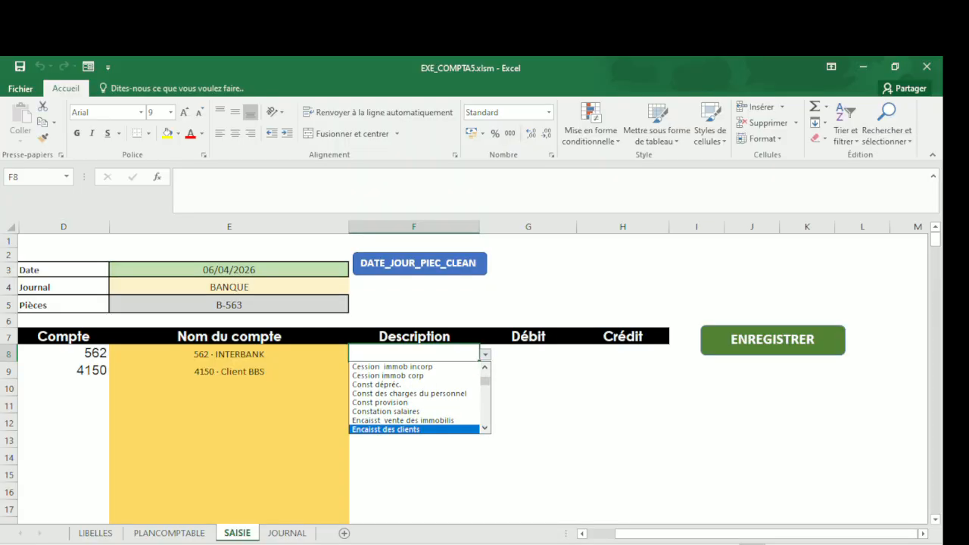
pyautogui.press('Return')
pyautogui.press('Return')
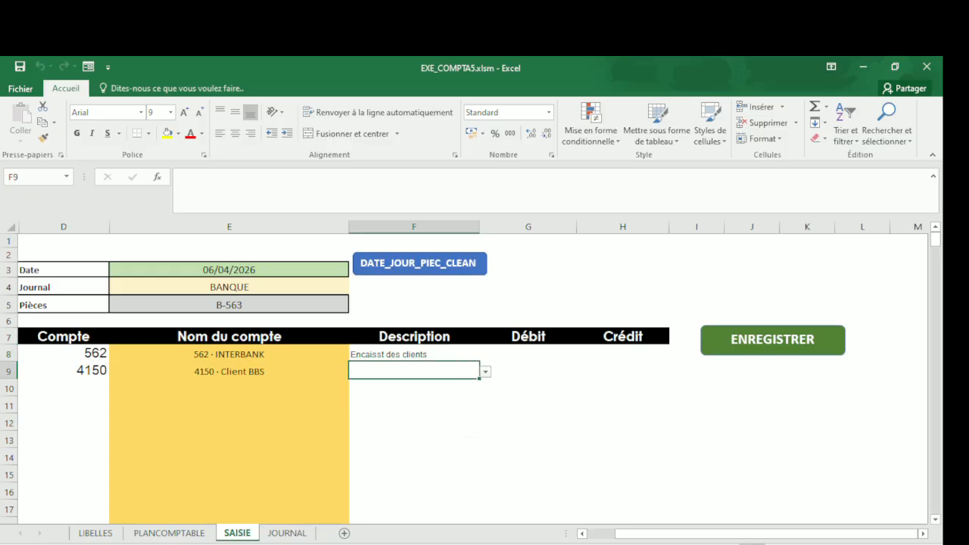
pyautogui.hotkey('alt', 'Down')
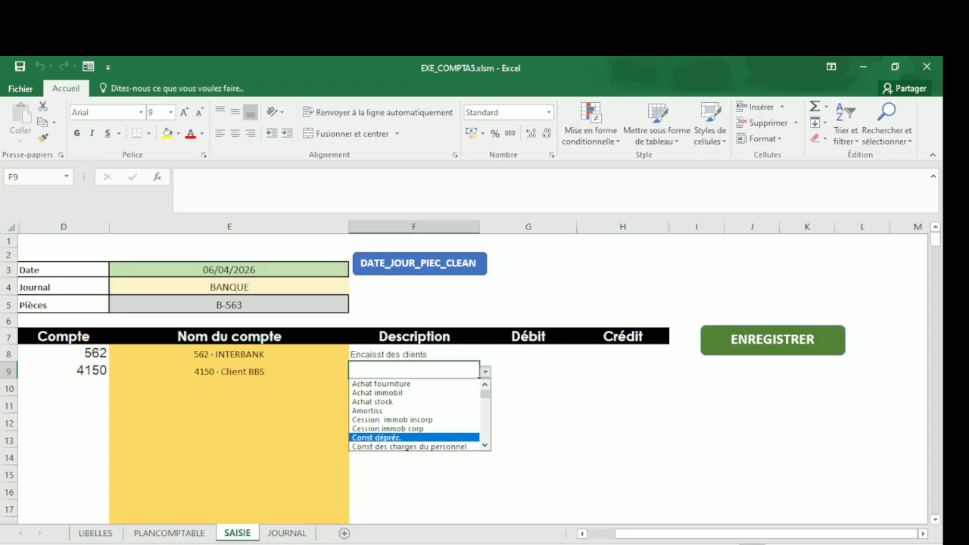
pyautogui.scroll(-5, 419, 415)
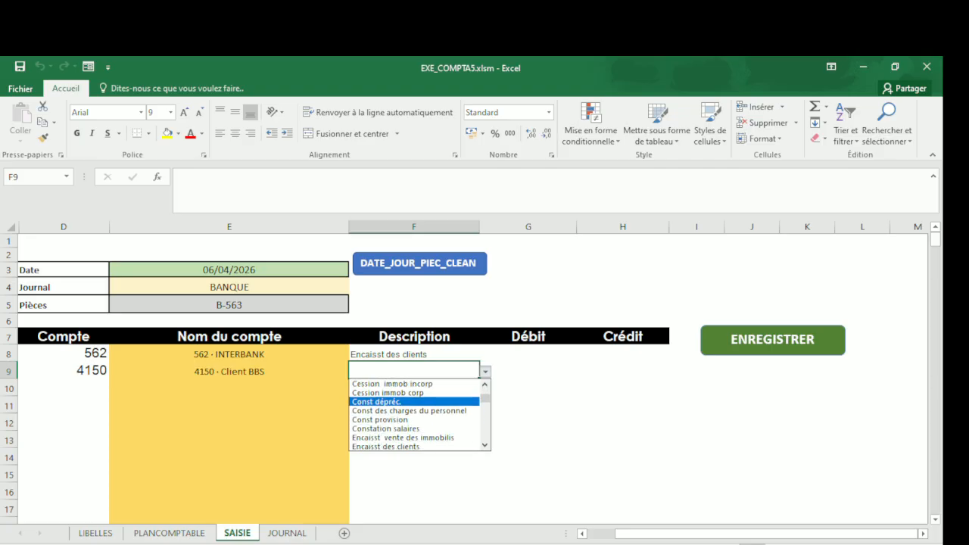
pyautogui.press('Down')
pyautogui.press('Down')
pyautogui.press('Down')
pyautogui.press('Down')
pyautogui.press('Down')
pyautogui.press('Return')
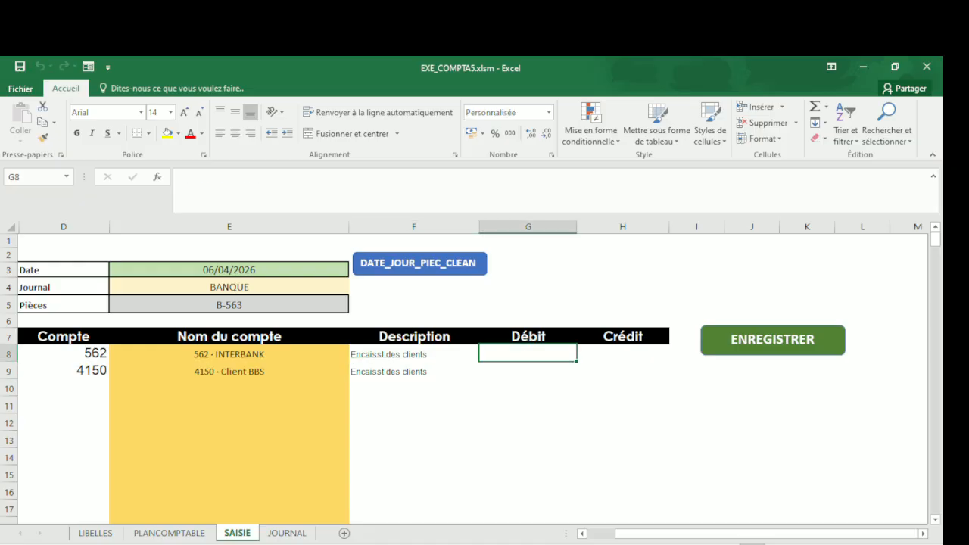
# Step: Enter 354000 as Débit for account 562 and as Crédit for account 4150, and record the entry in the journal
pyautogui.write('354 ')
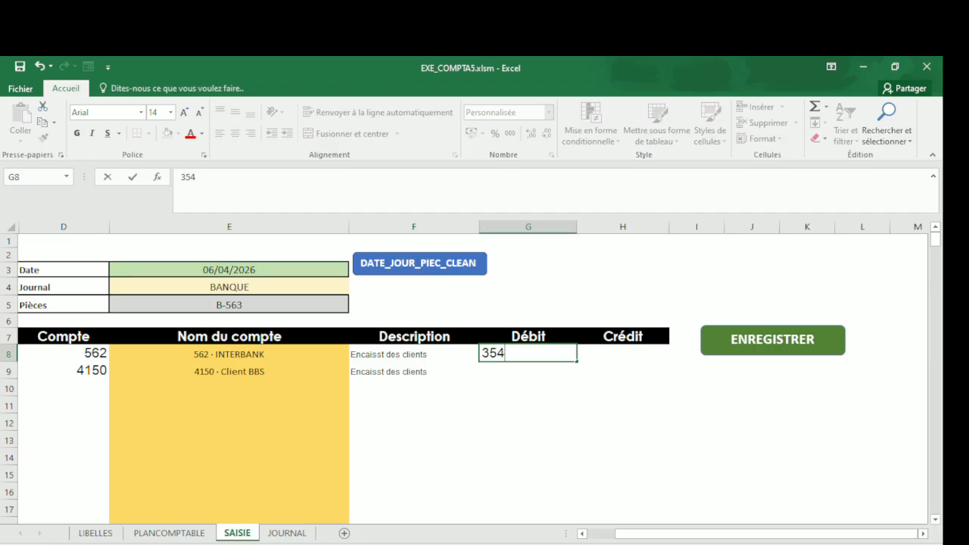
pyautogui.write('000')
pyautogui.press('Return')
pyautogui.write('354000')
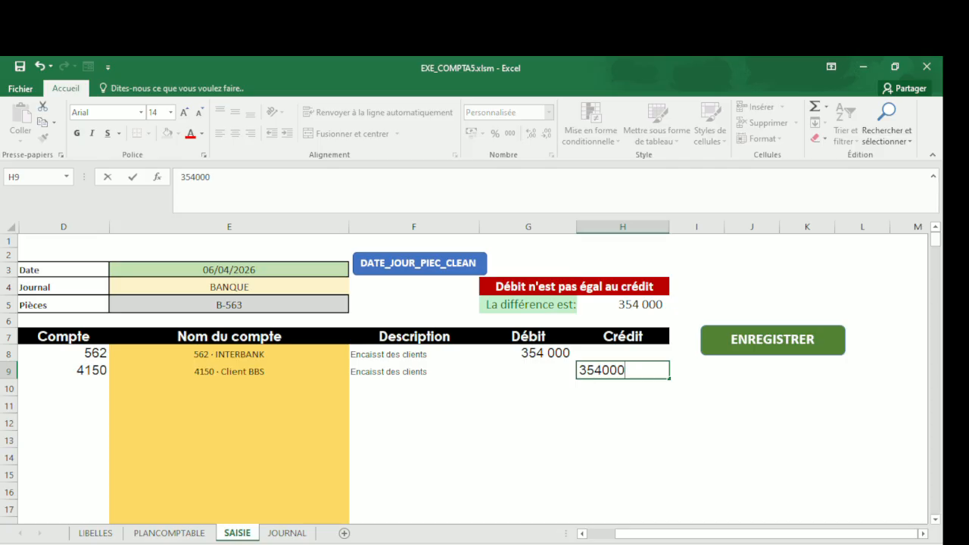
pyautogui.press('Return')
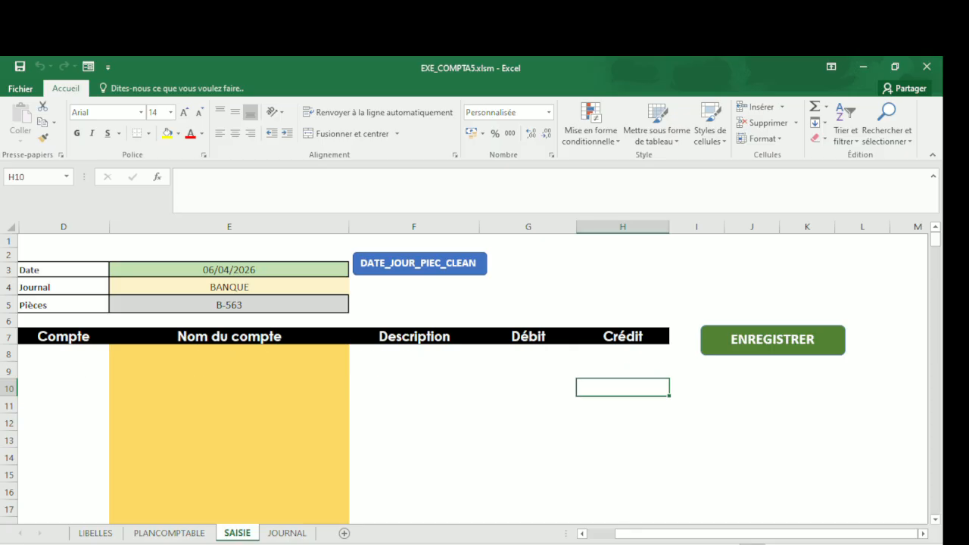
# Step: Review the recorded B-563 lines and the B-452 amounts on the JOURNAL sheet
pyautogui.click(286, 533)
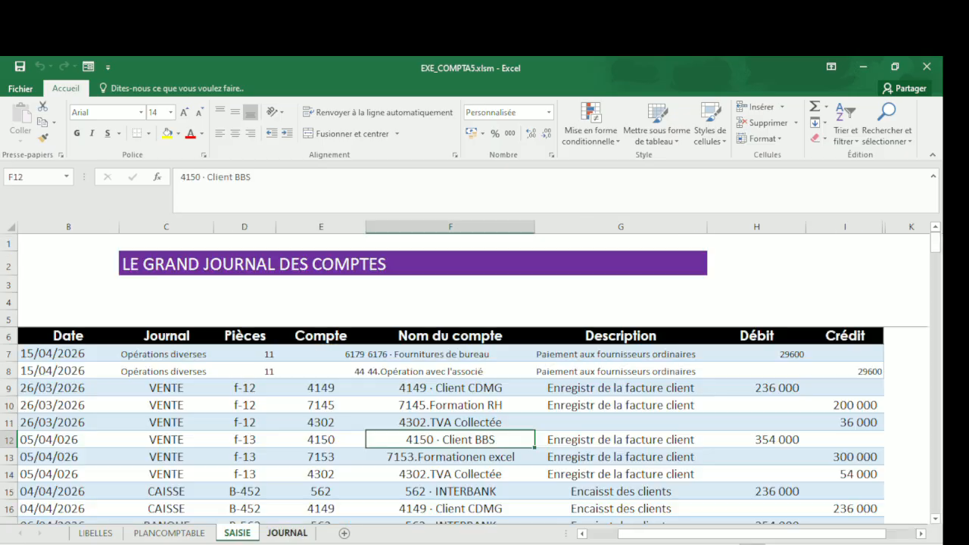
pyautogui.scroll(-2, 454, 386)
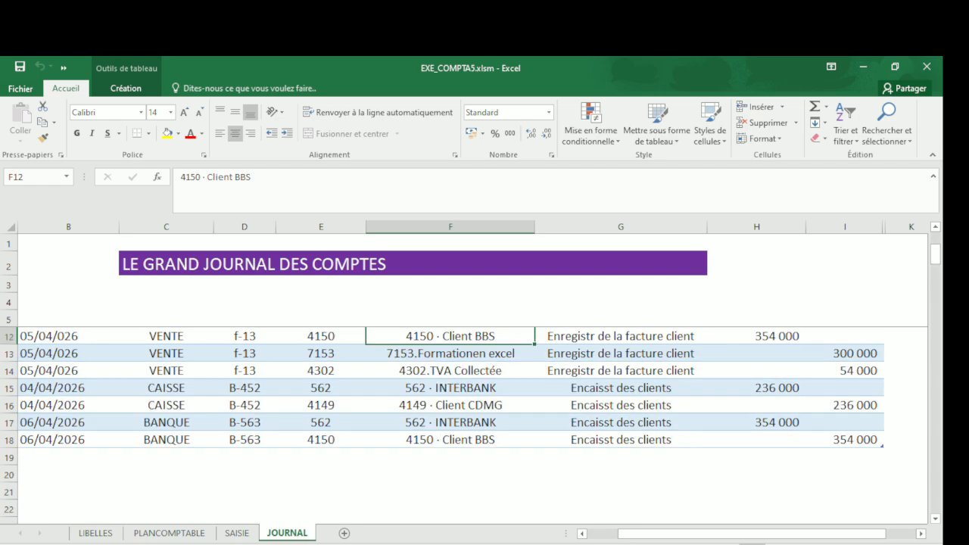
pyautogui.moveTo(51, 422); pyautogui.dragTo(855, 439)
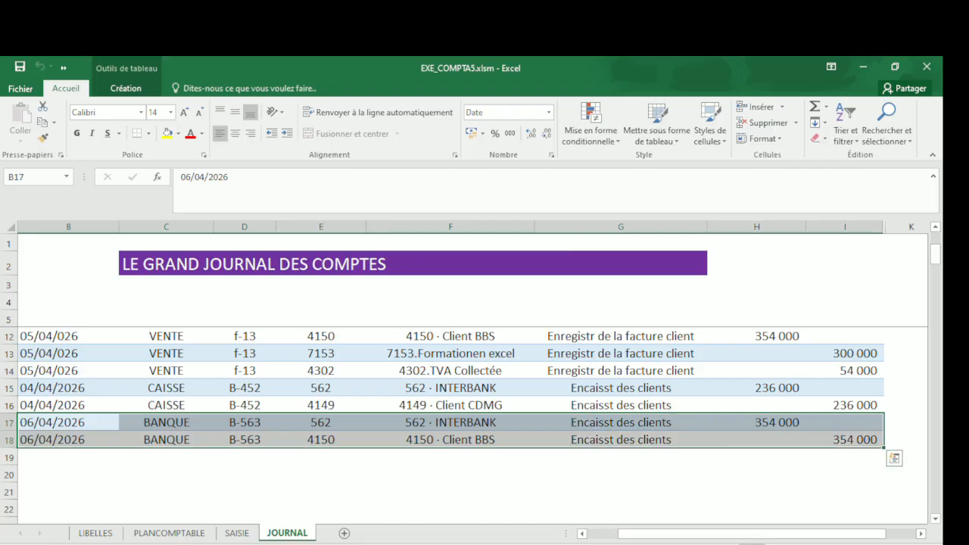
pyautogui.moveTo(757, 388); pyautogui.dragTo(845, 405)
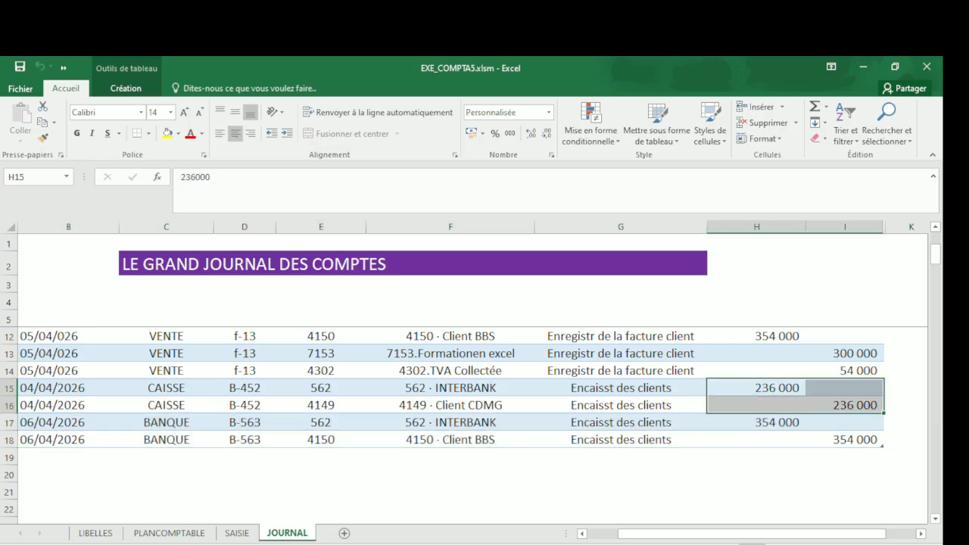